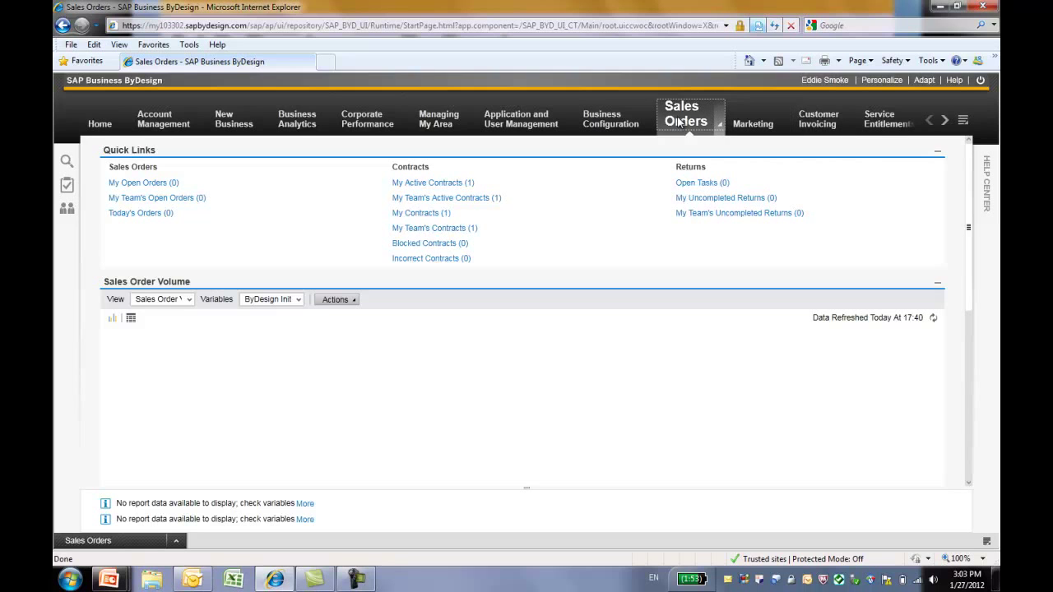
Drag the Sales Orders work center tab left so it sits right after Home
left_click_drag(673, 121, 136, 120)
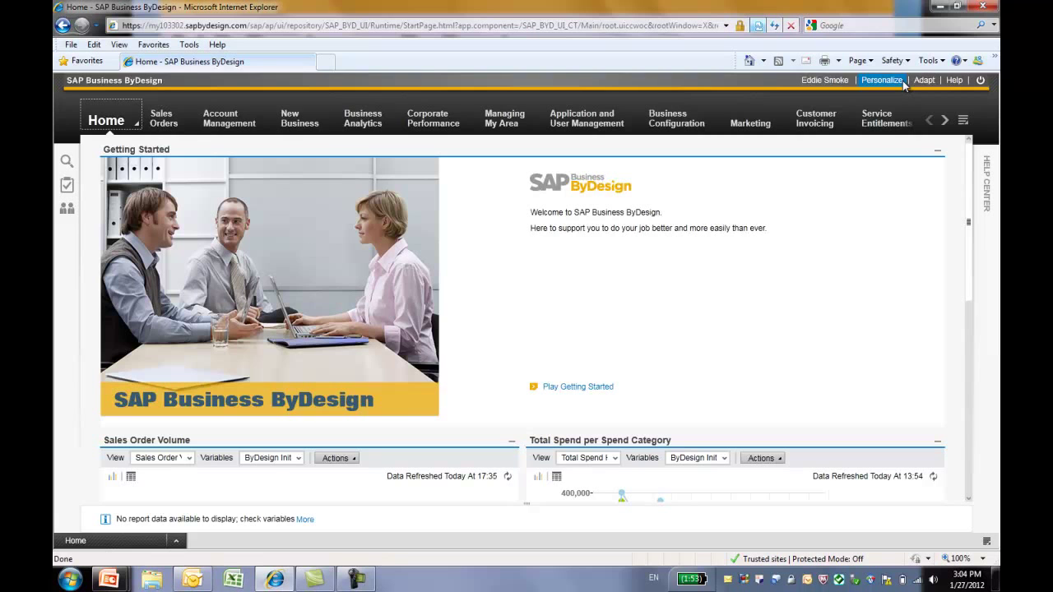
Browse the Personalize and Adapt menus, ending on This Screen, My Settings and My Background Image
left_click(903, 81)
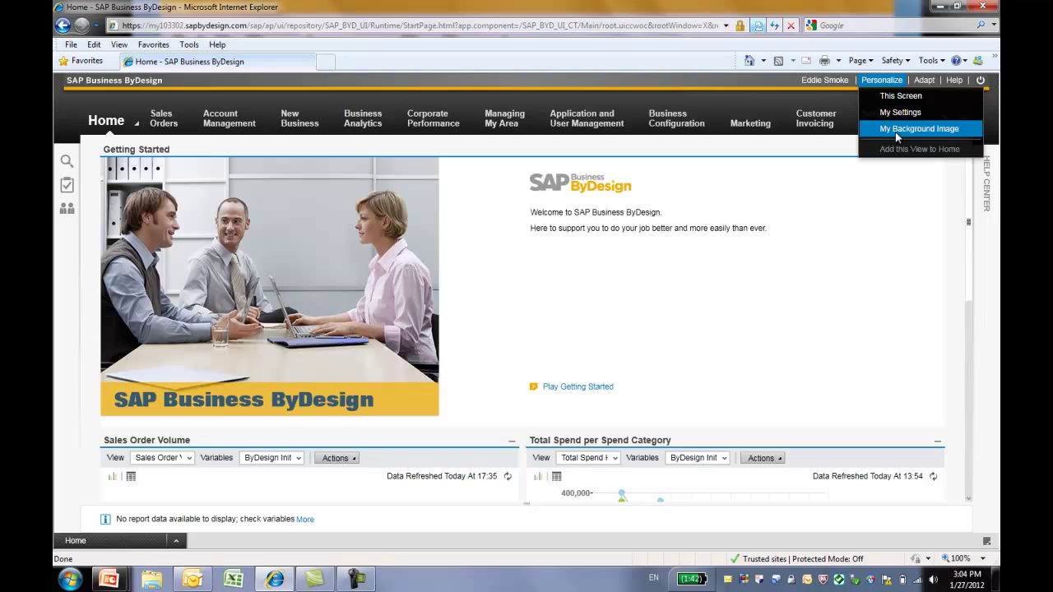
left_click(932, 79)
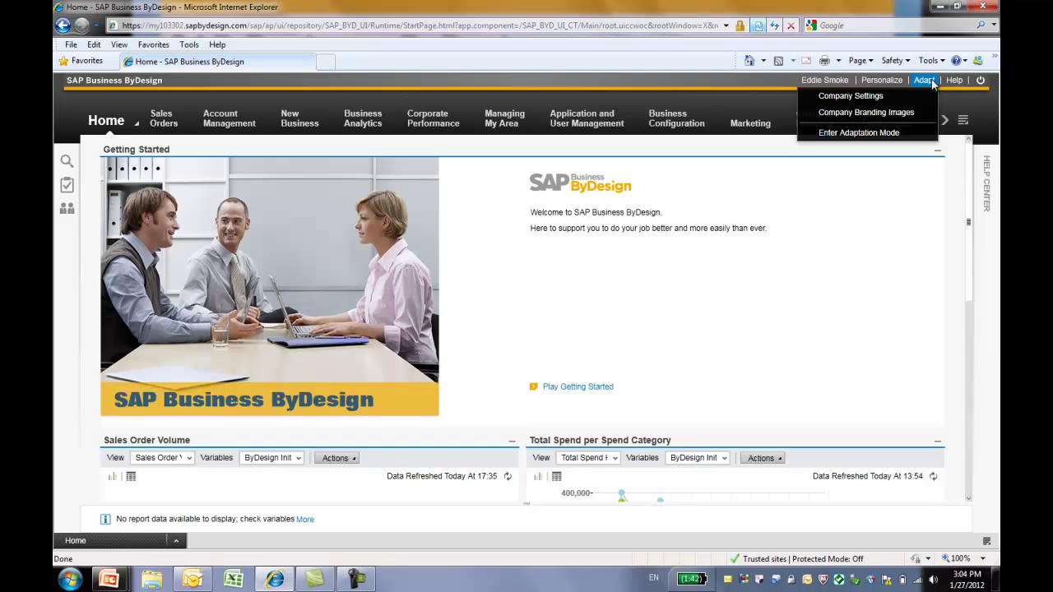
left_click(898, 82)
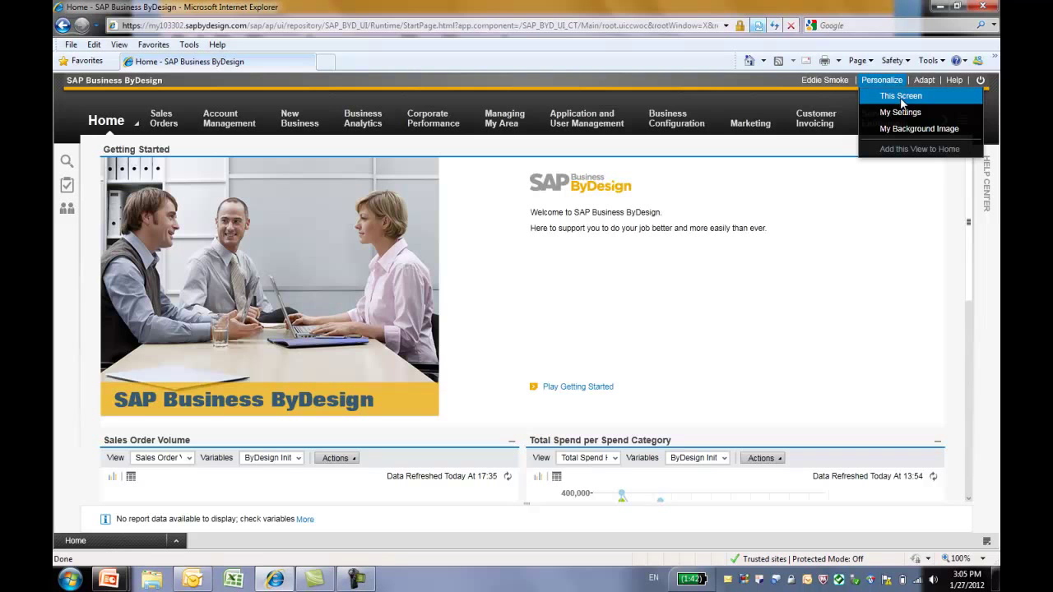
In the home layout, hide Twitter Profile and move My Top Worklists above Getting Started
left_click(902, 99)
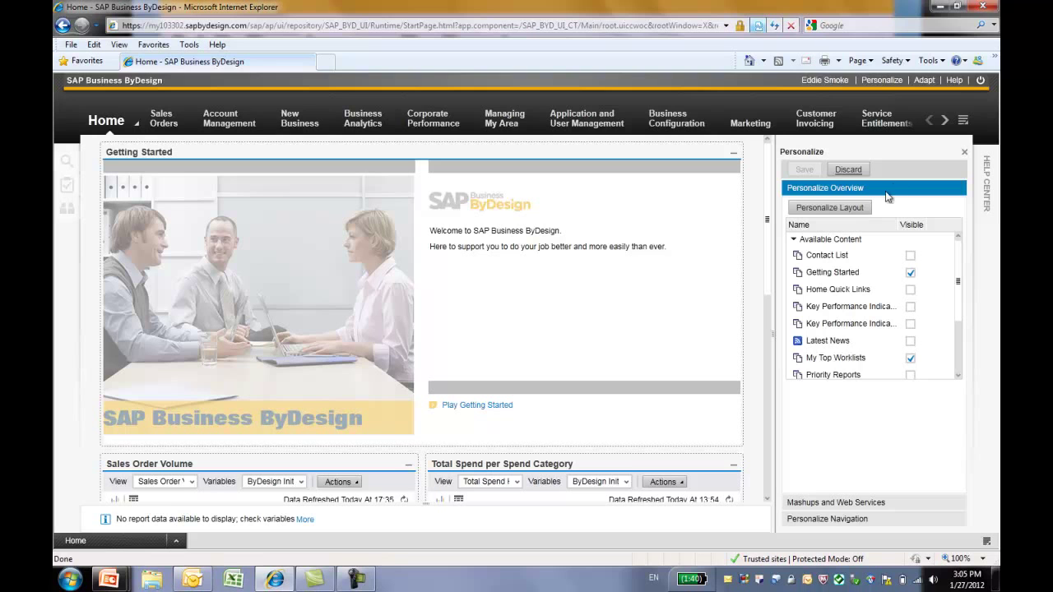
left_click(864, 214)
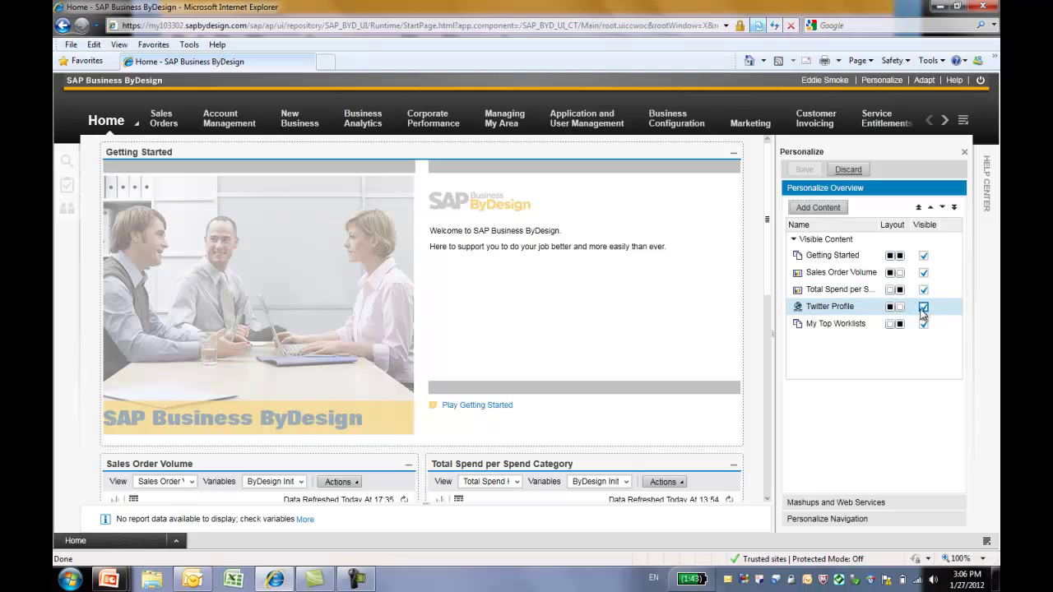
left_click(922, 308)
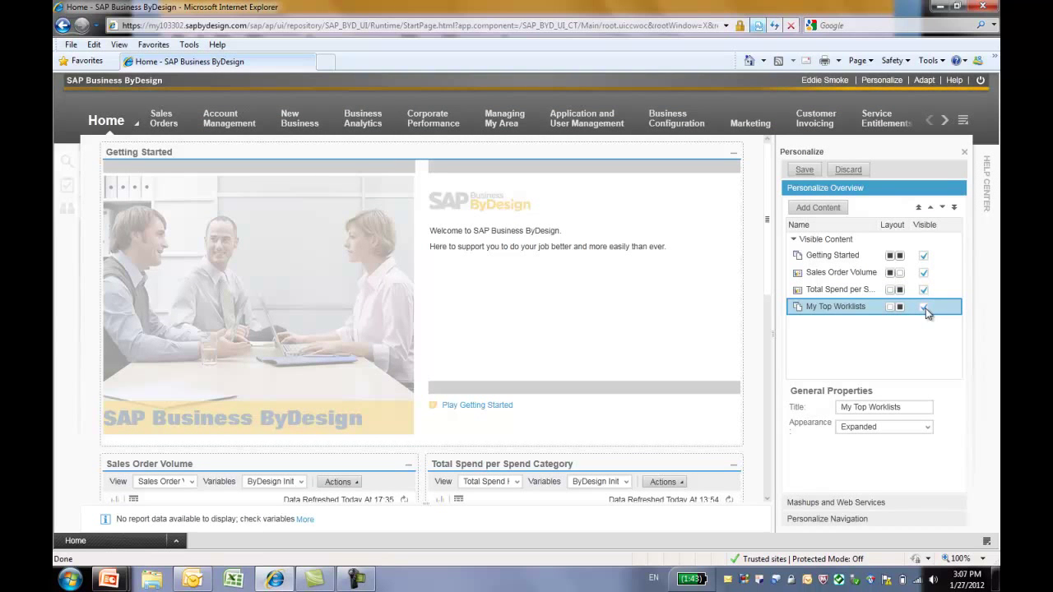
left_click(929, 209)
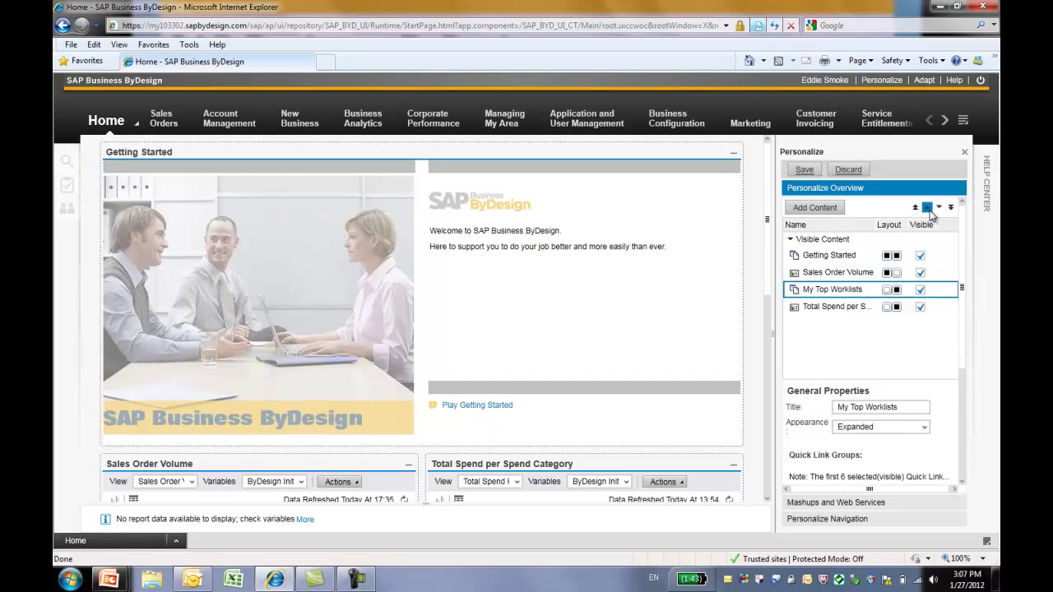
double_click(929, 209)
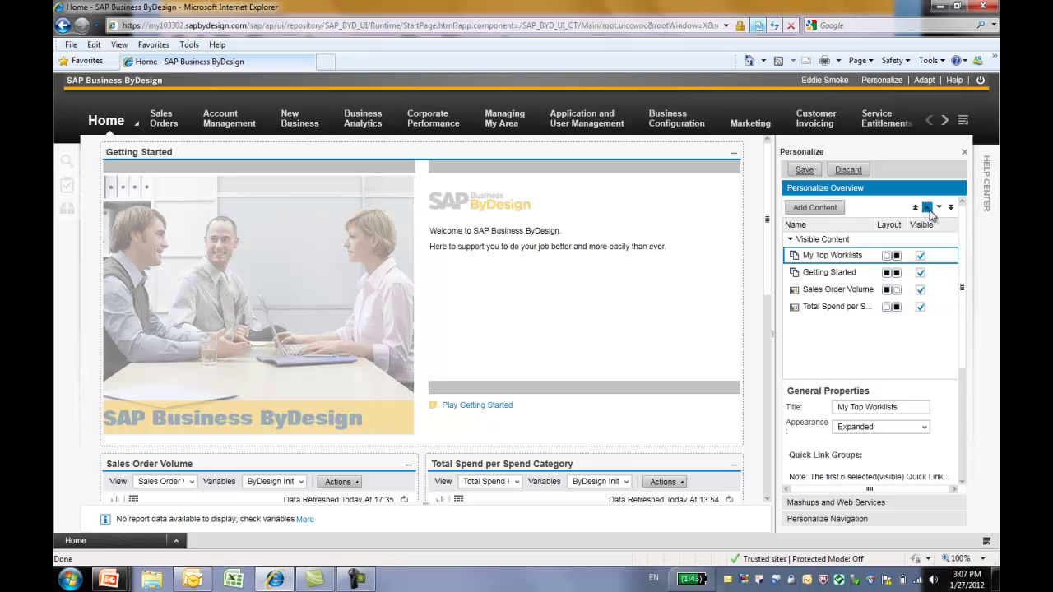
Make Latest News visible among the available home content
left_click(841, 212)
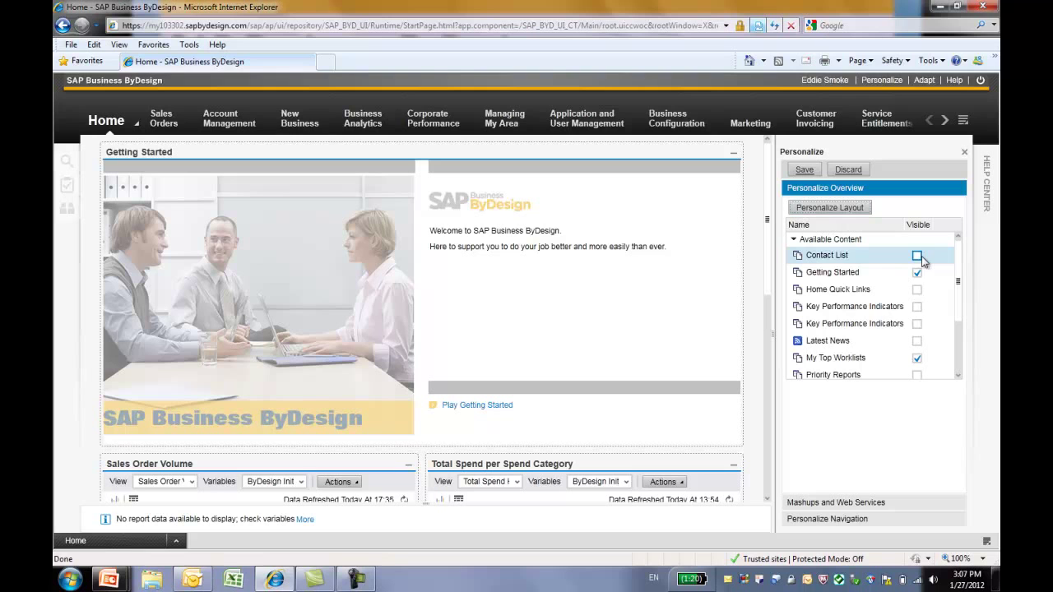
left_click(917, 341)
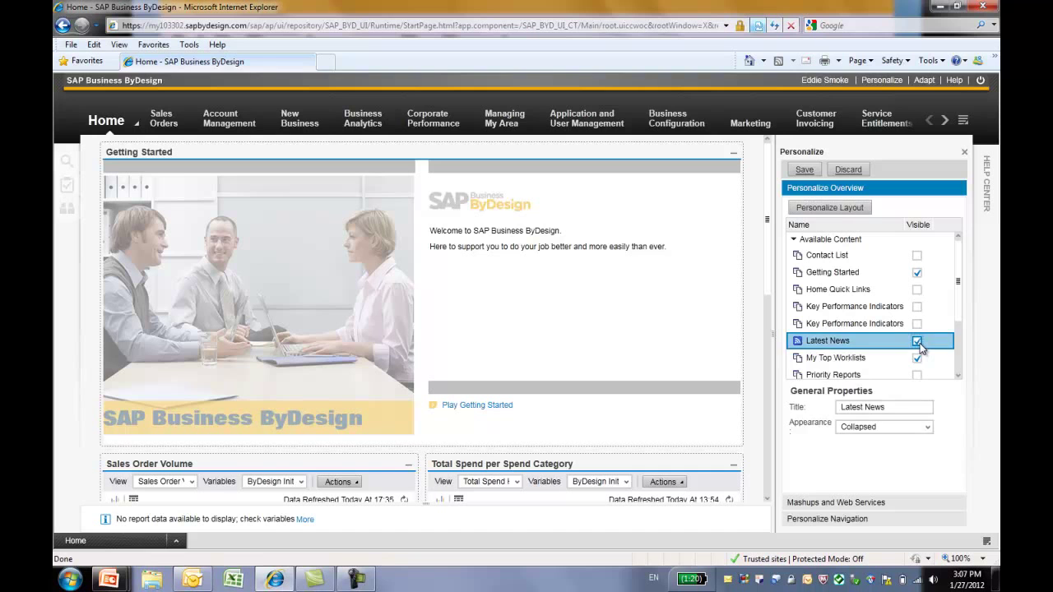
left_click(959, 367)
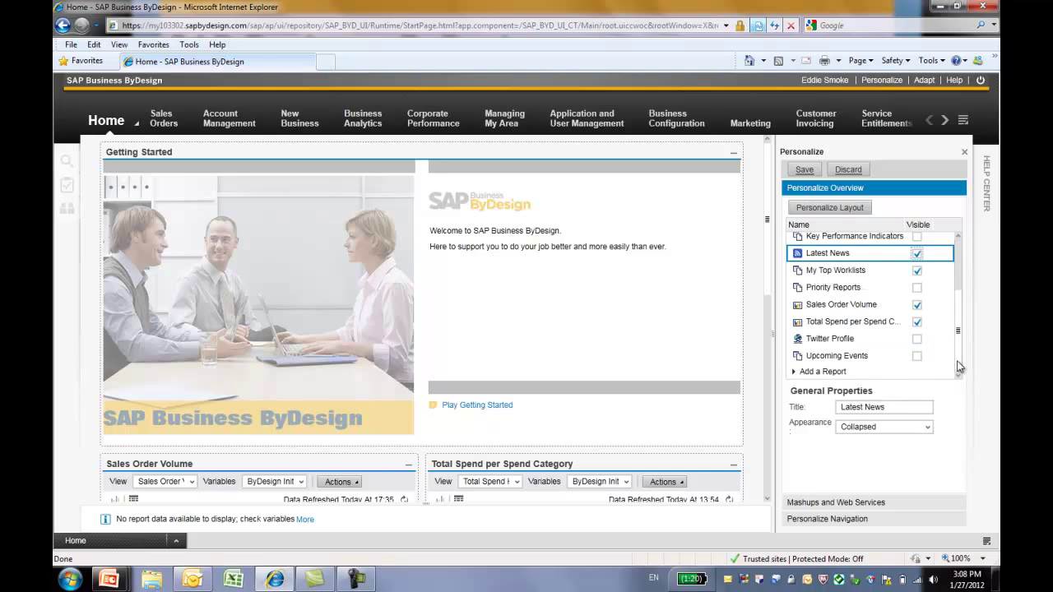
Add the Account Contact Data report to the home page
left_click(864, 375)
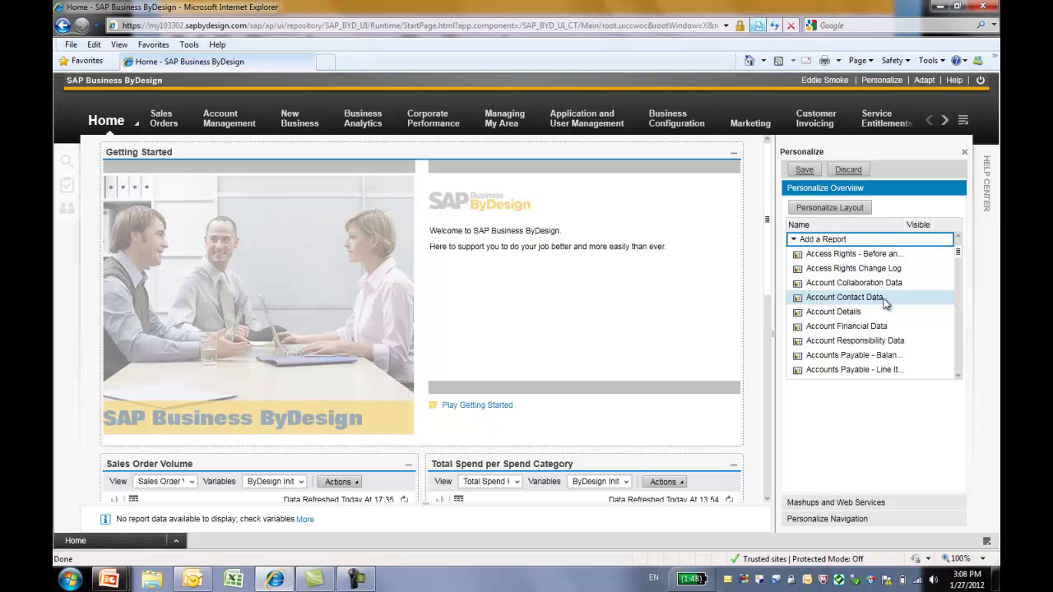
left_click(885, 304)
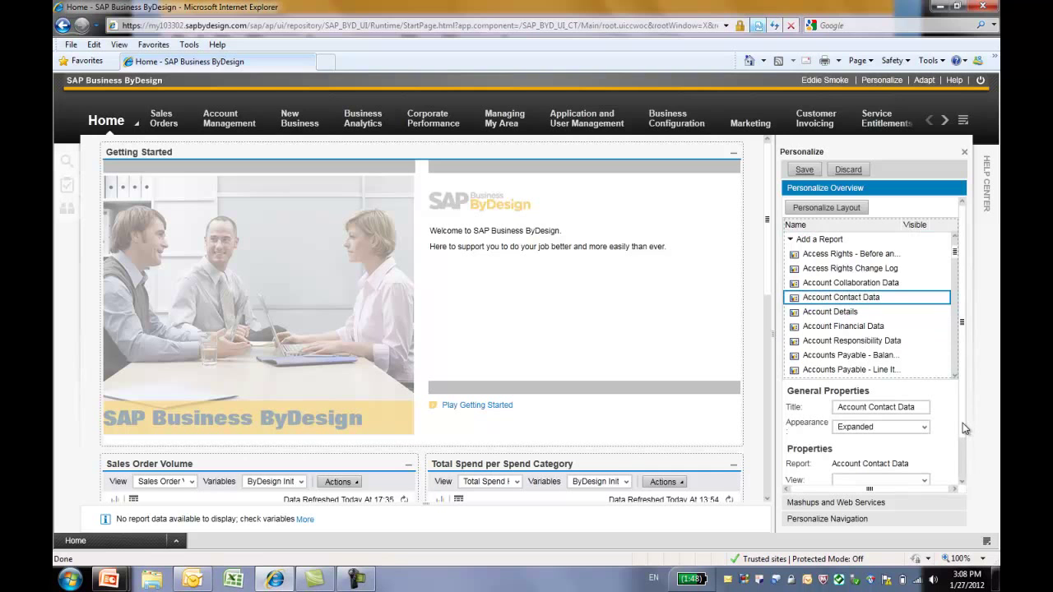
left_click_drag(963, 423, 966, 469)
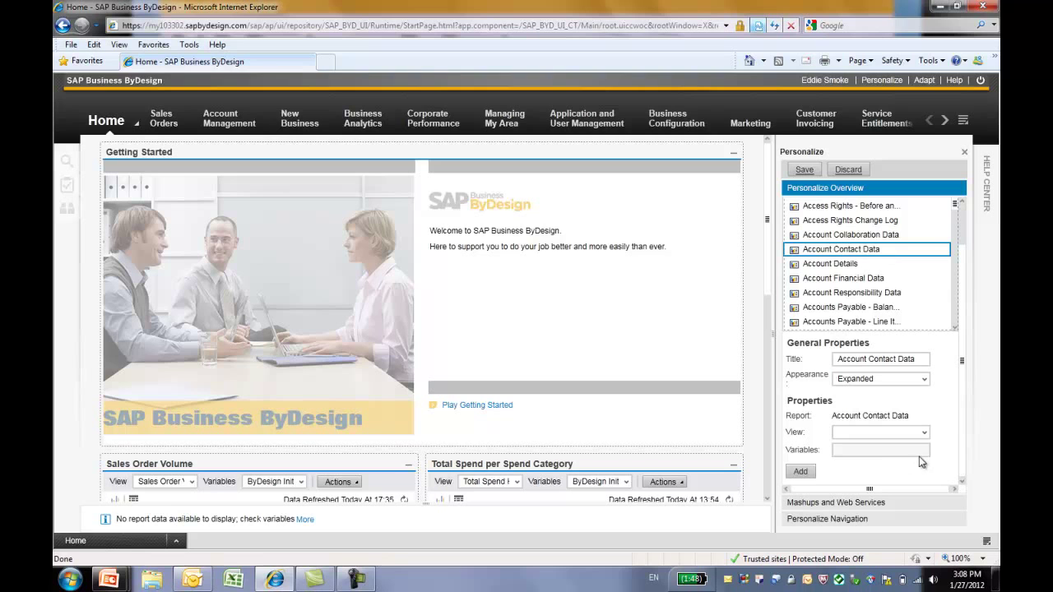
left_click(801, 472)
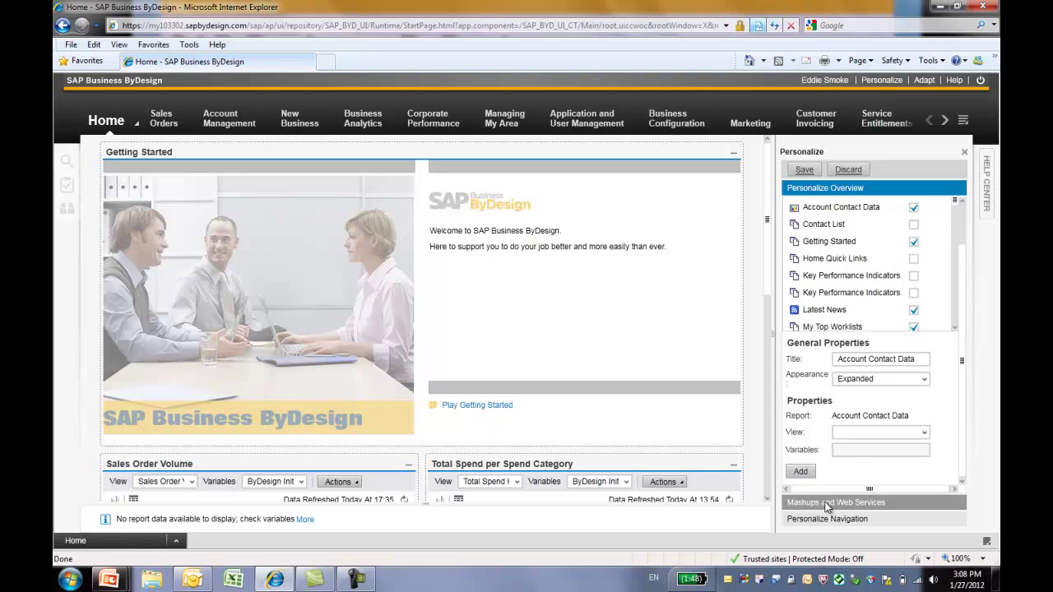
Show the Clock, Date, Calendar mashup on home, then go to navigation personalization
left_click(825, 502)
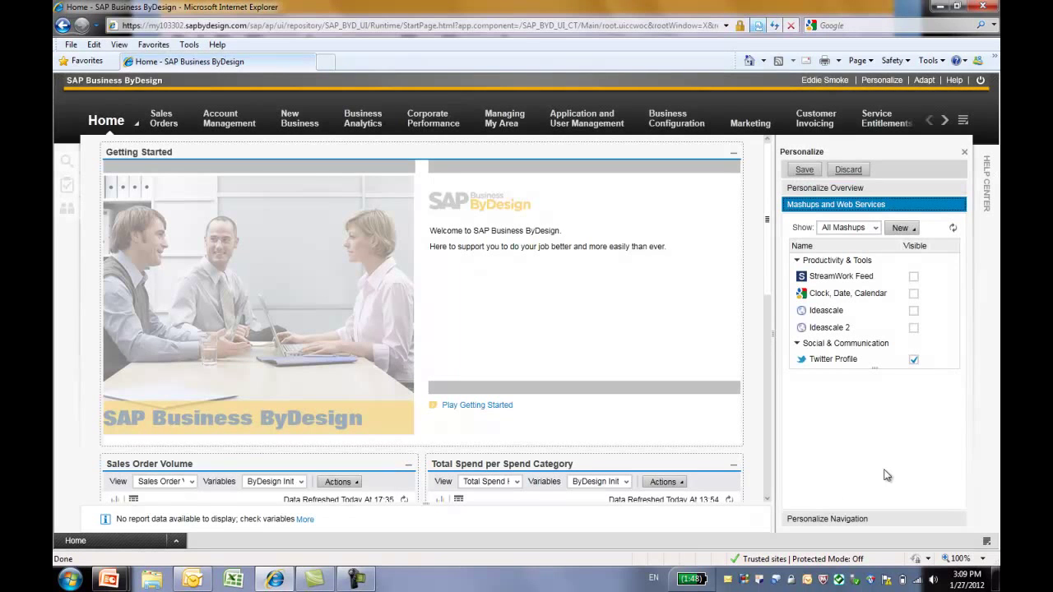
left_click(914, 295)
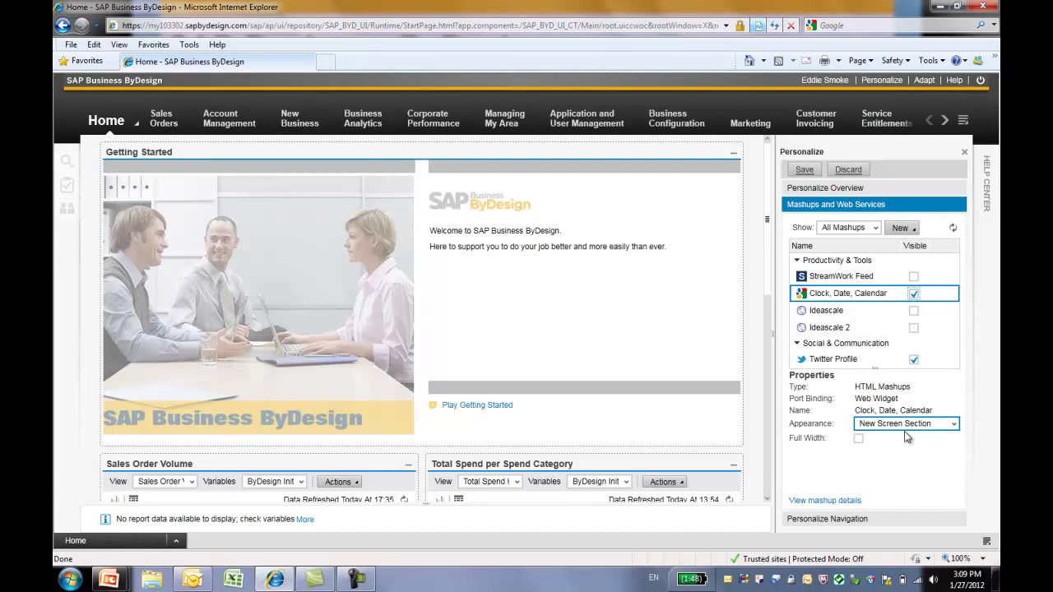
left_click(901, 518)
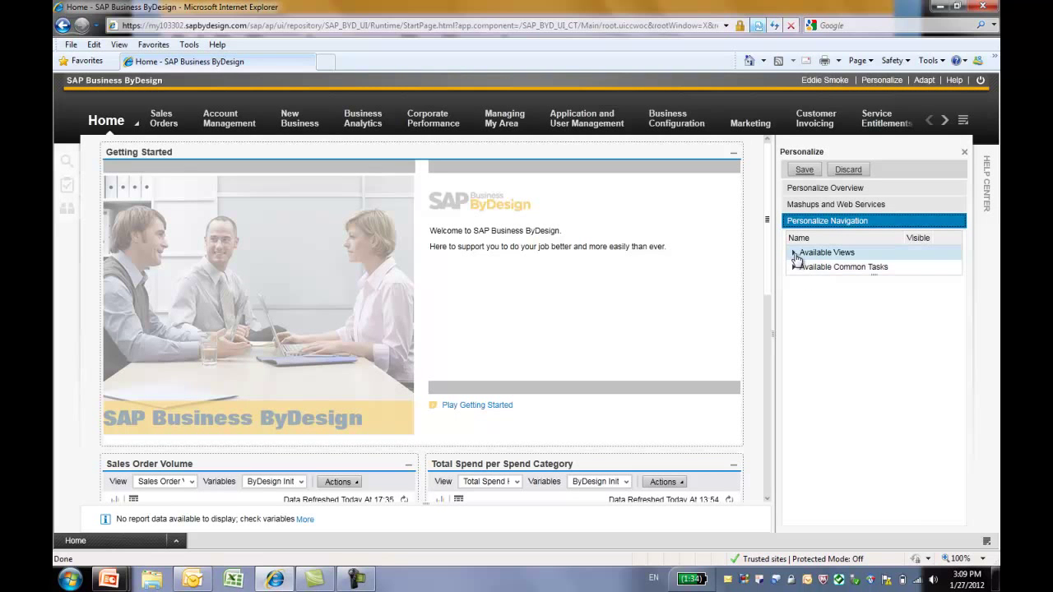
Make the Implementation Projects view and New Corporate Account common task visible, then save
left_click(795, 254)
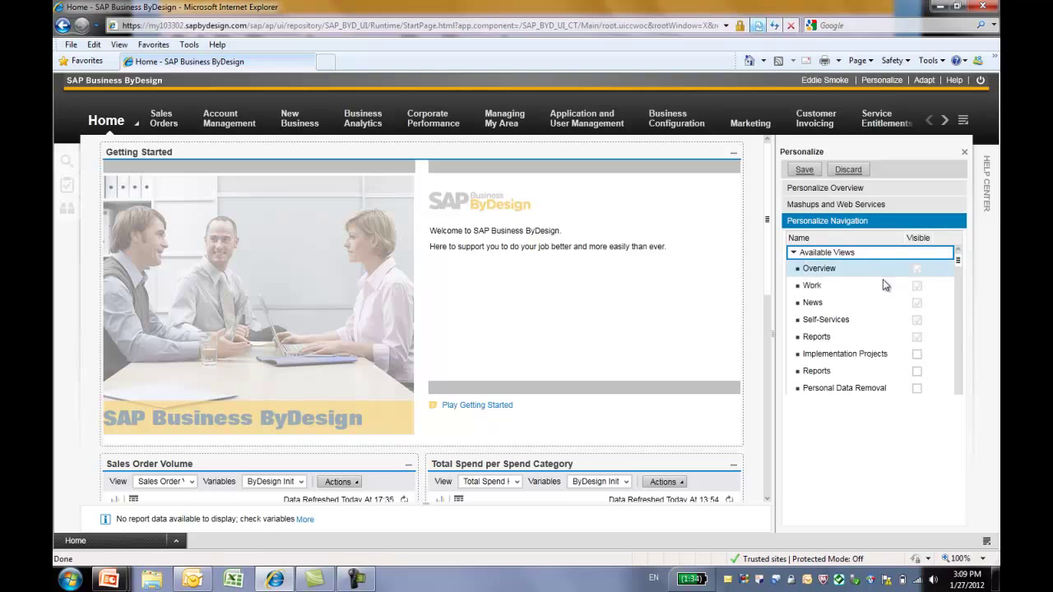
left_click(917, 356)
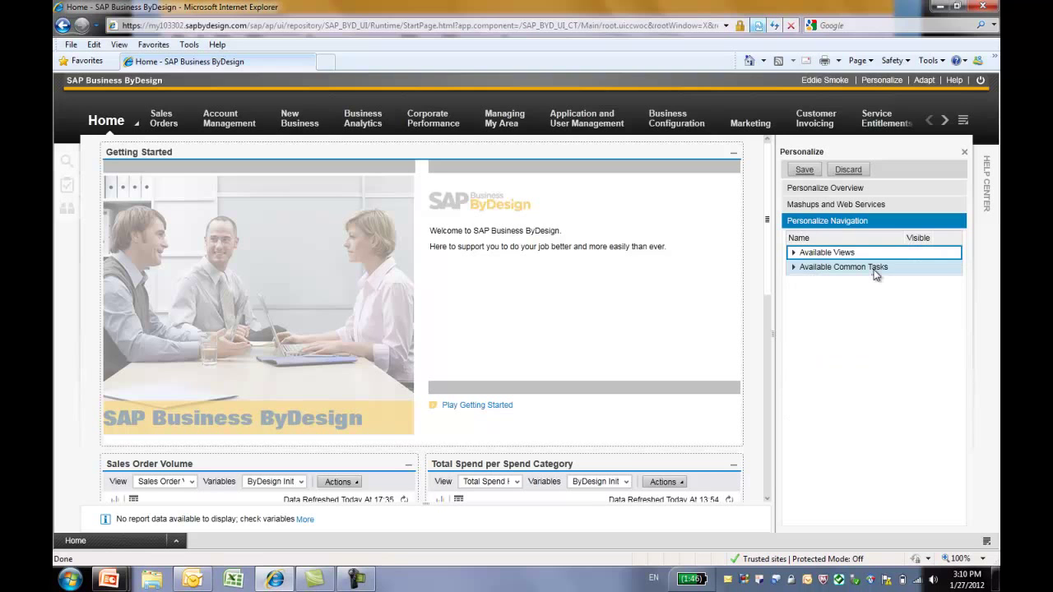
left_click(876, 267)
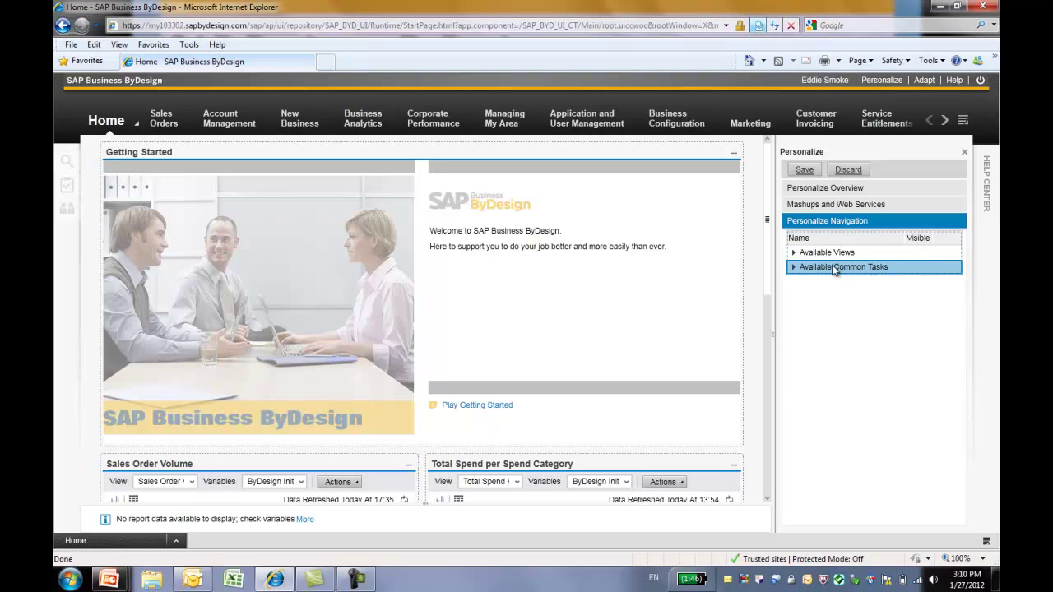
left_click(794, 267)
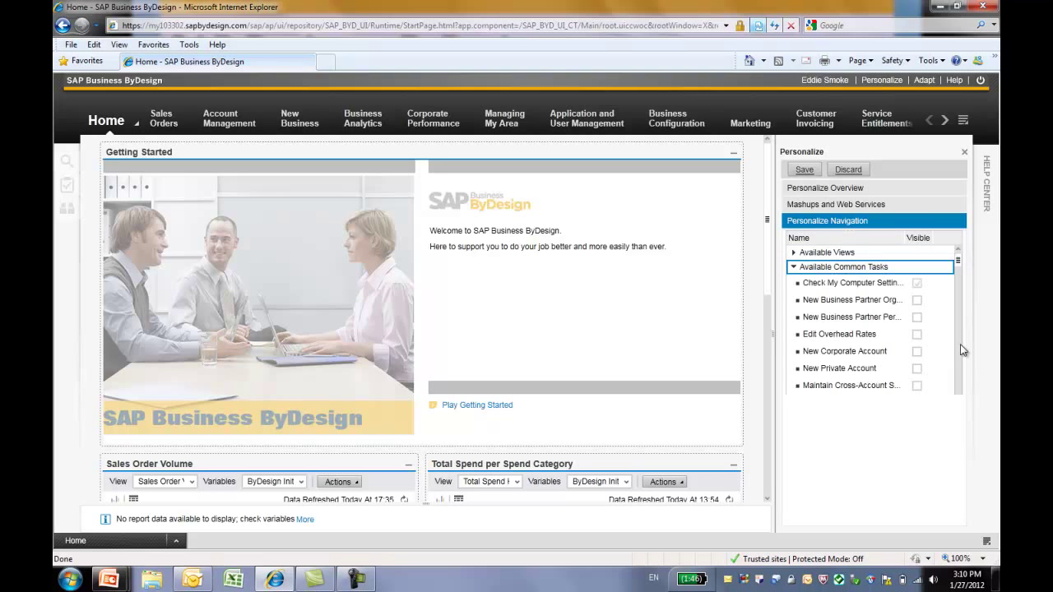
left_click(917, 352)
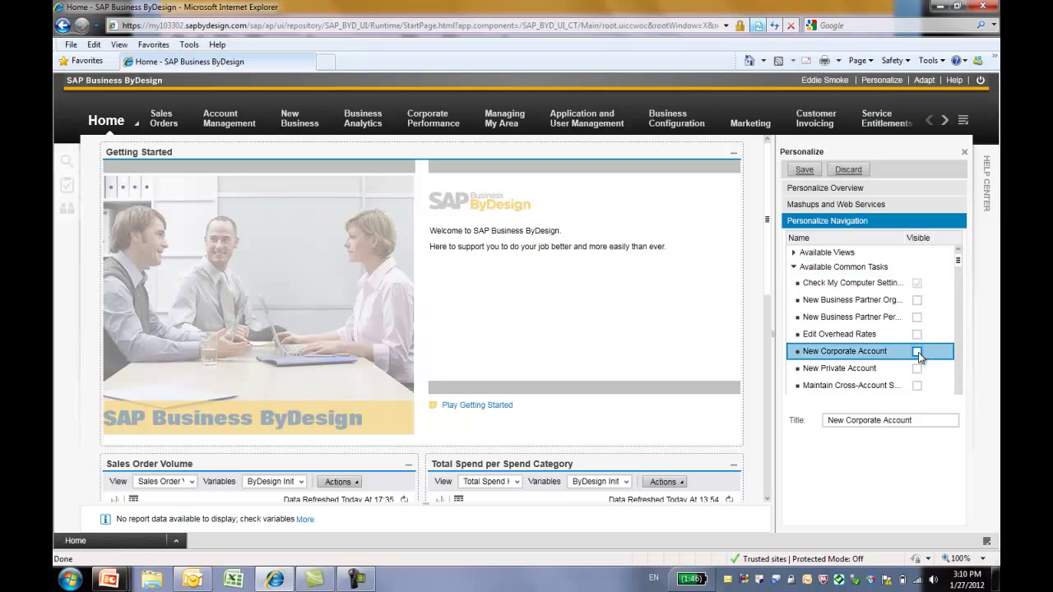
left_click(811, 169)
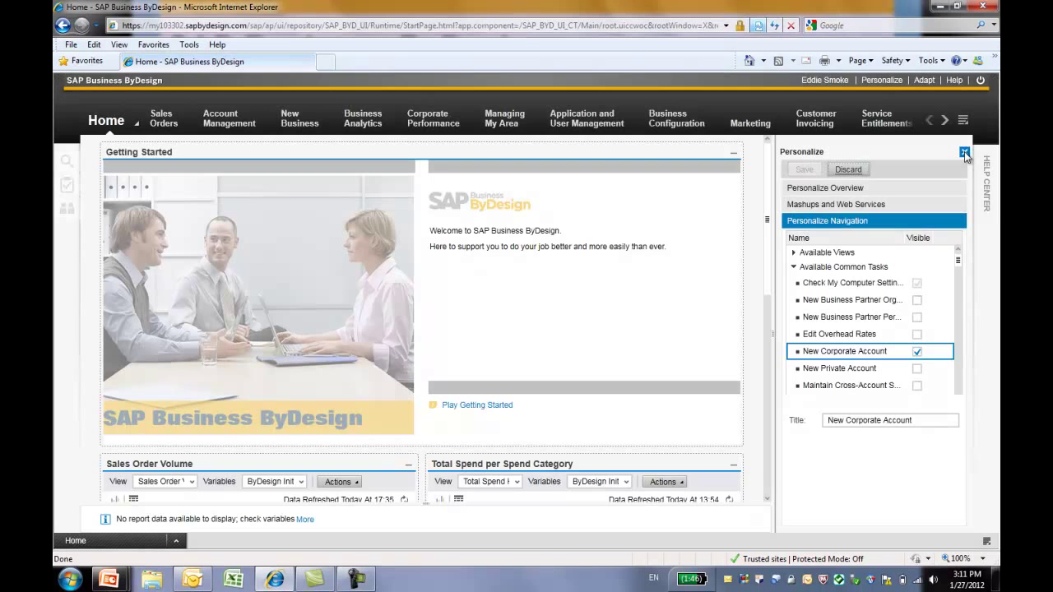
Close personalization and check the views under Home and the Common Tasks list
left_click(964, 152)
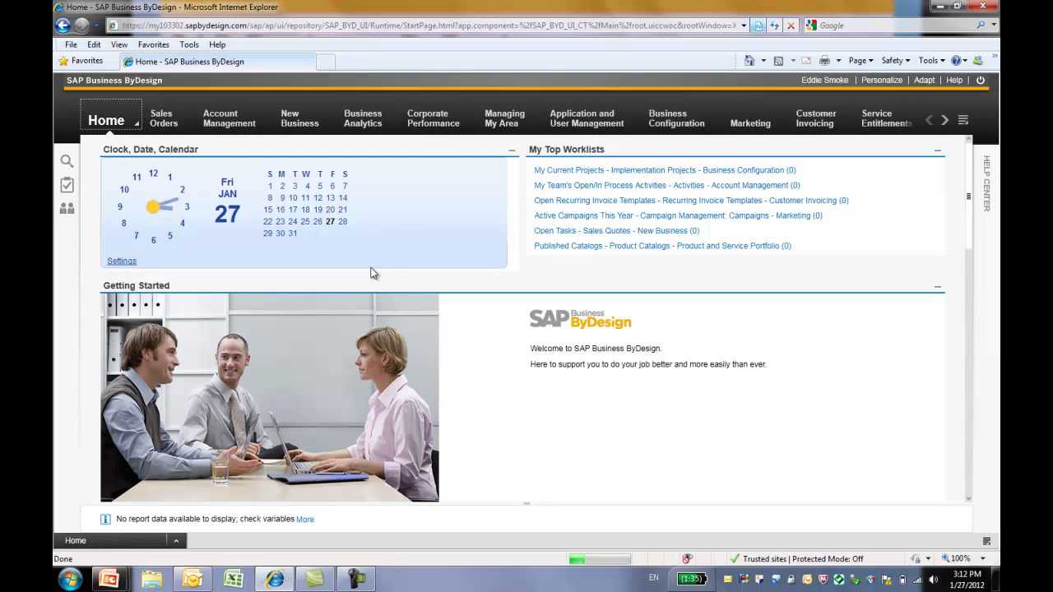
left_click(137, 124)
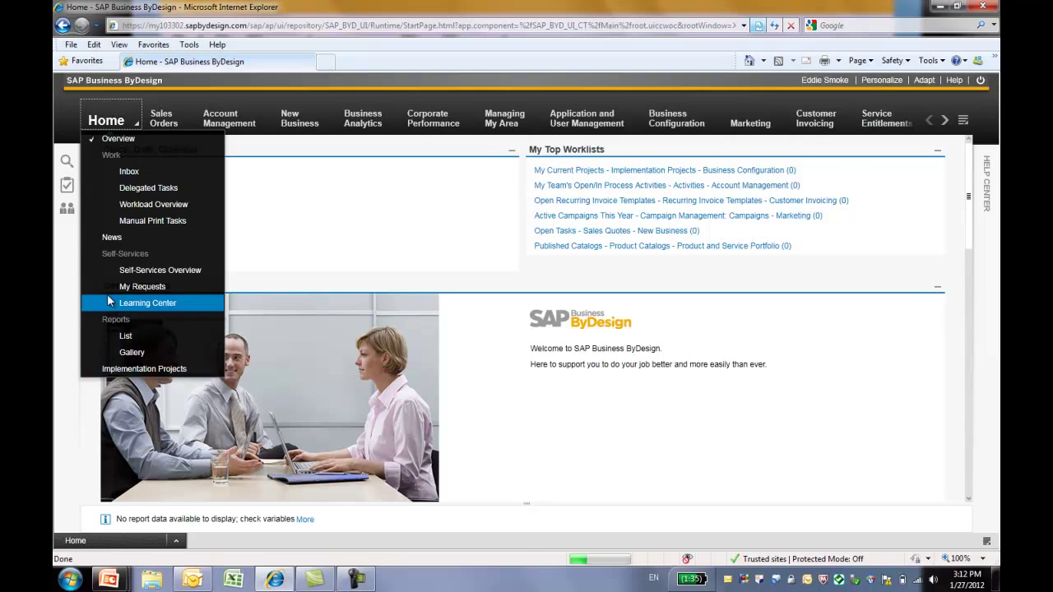
left_click(67, 189)
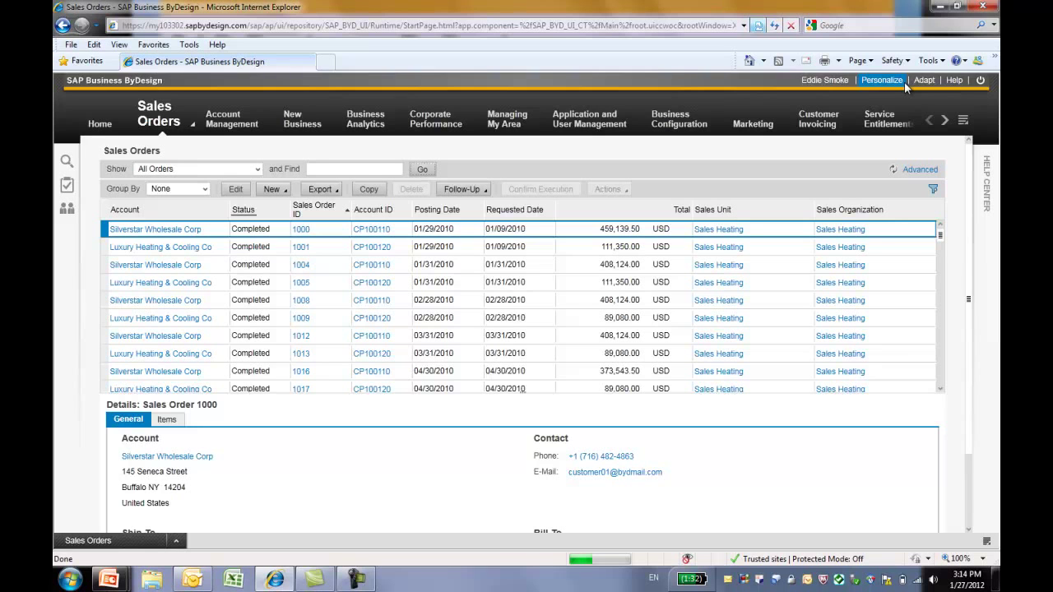
Personalize the Sales Orders layout and hide the Bill-To section from the order details
left_click(905, 86)
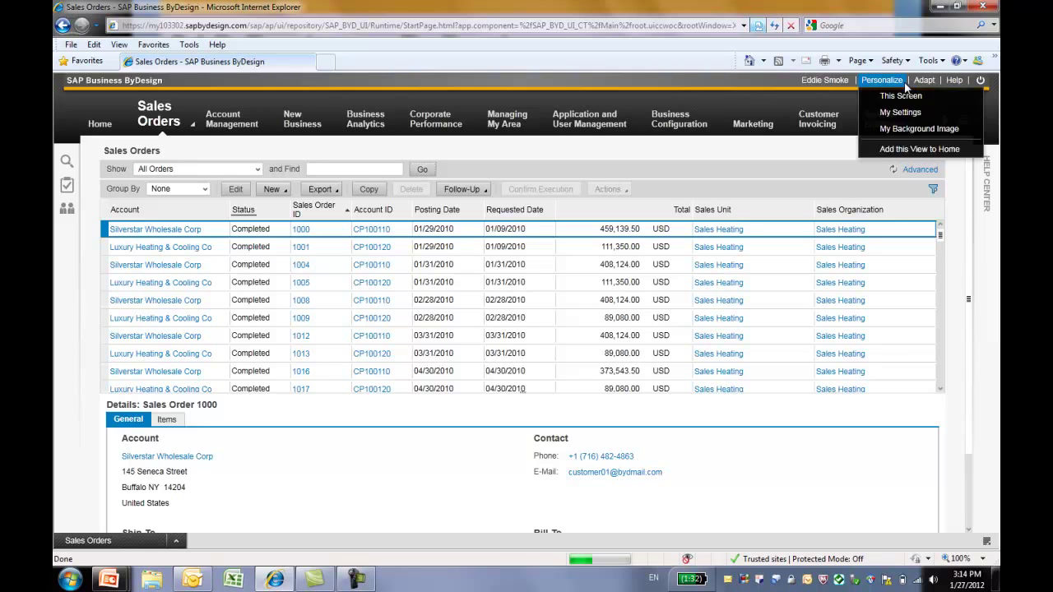
left_click(905, 98)
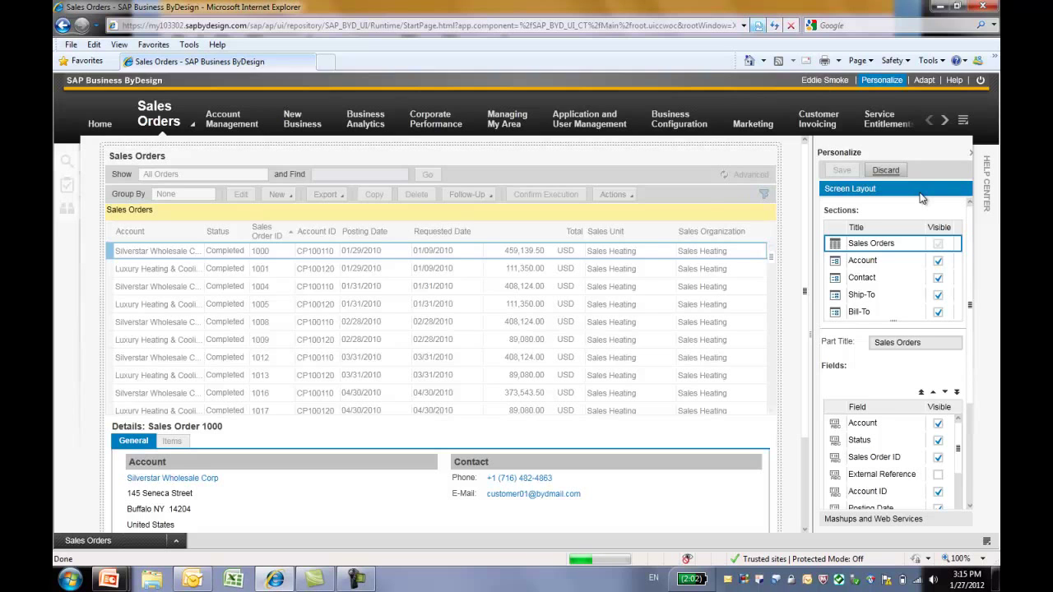
left_click(912, 247)
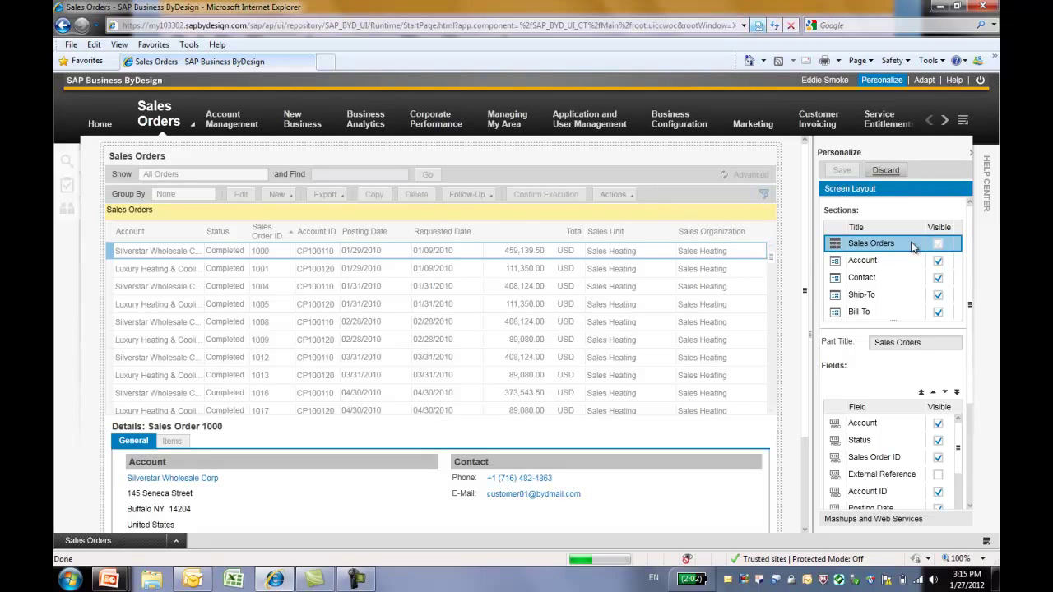
left_click(938, 313)
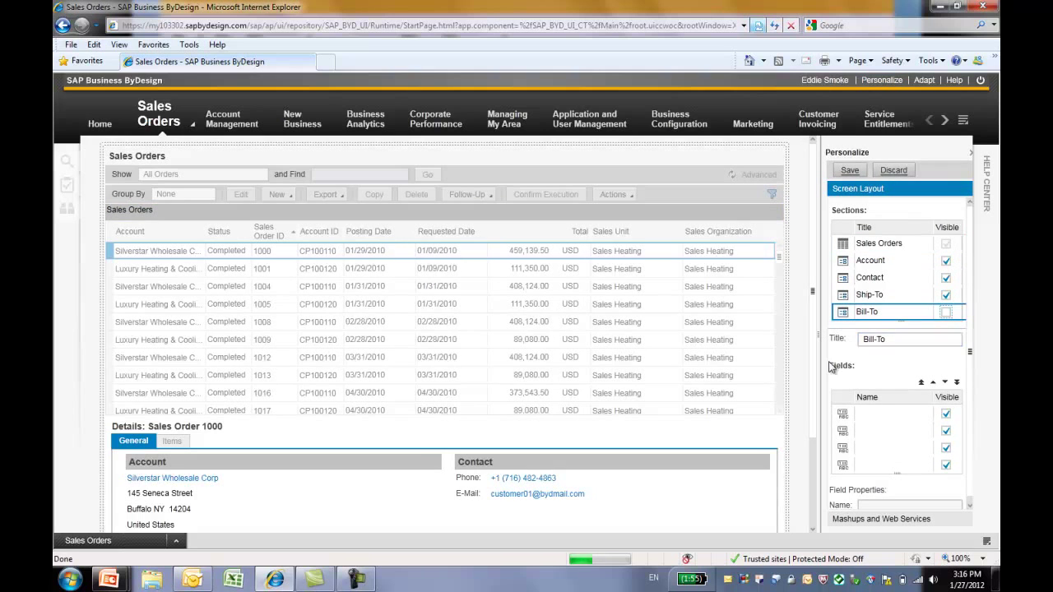
Make Bill-To visible again next to Ship-To and select the Contact section
left_click_drag(814, 366, 813, 461)
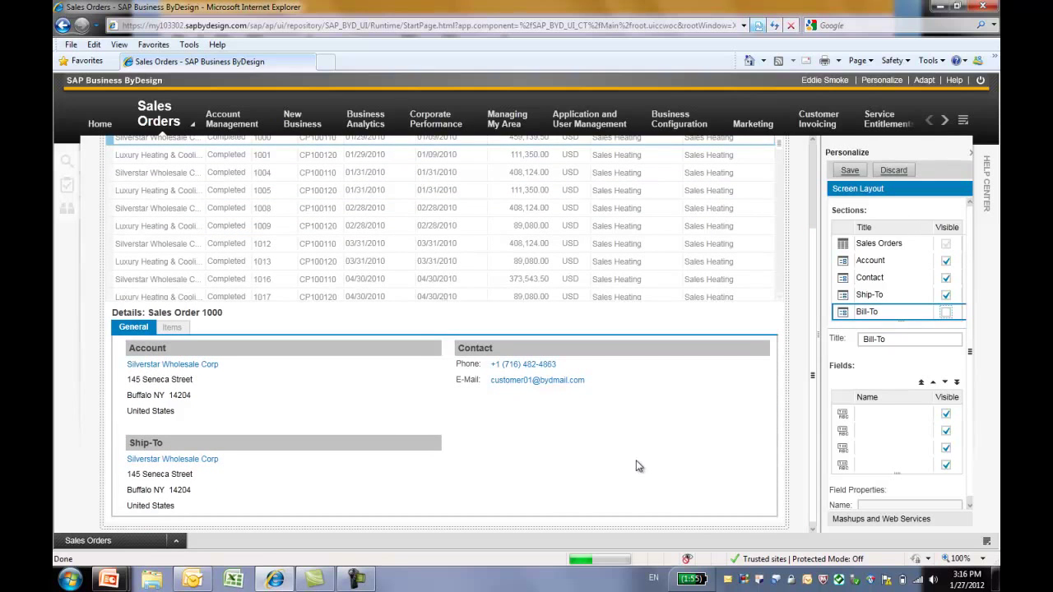
left_click(924, 346)
left_click(947, 313)
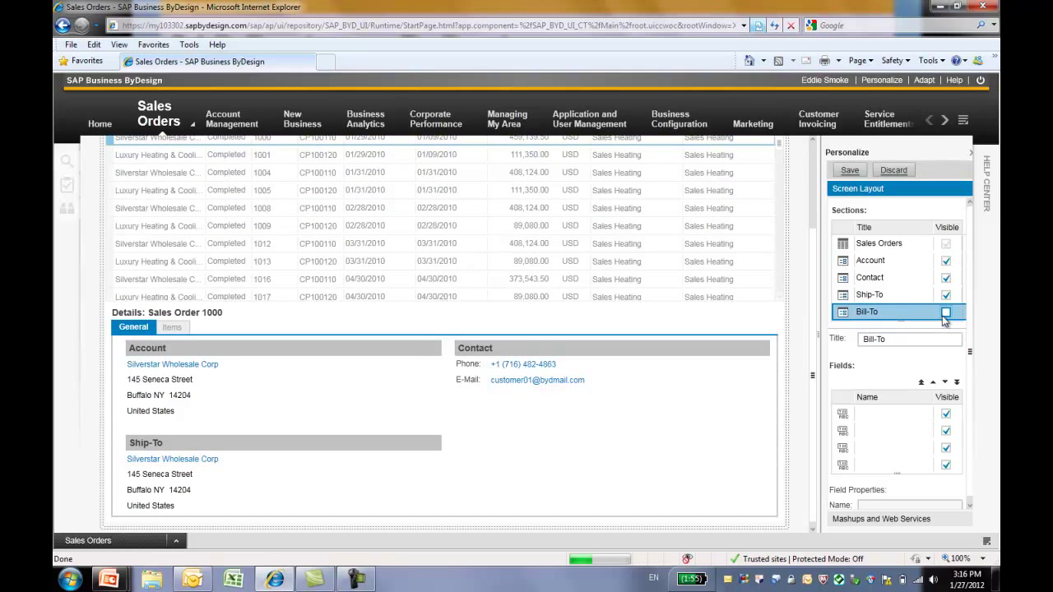
left_click(908, 280)
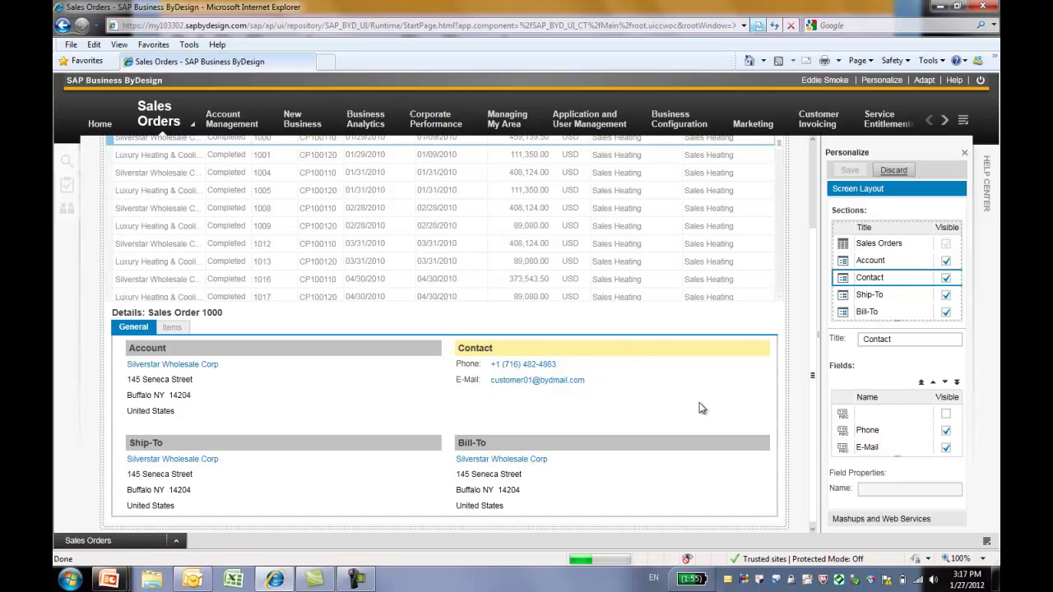
Select the Contact section's E-Mail field and clear its Visible checkbox
left_click(947, 451)
left_click(947, 449)
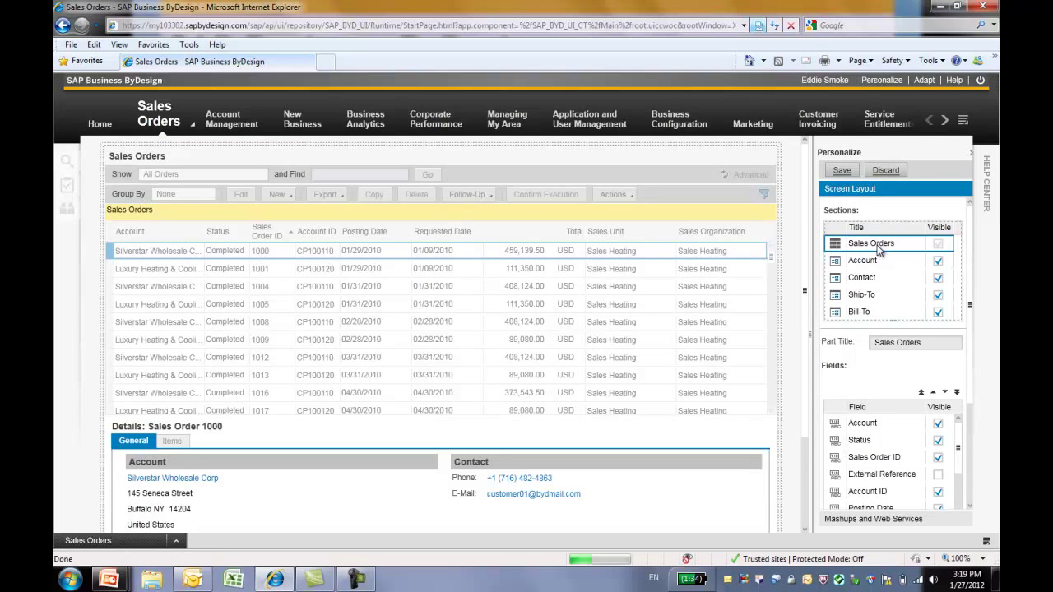
Remove the Total column and move Account ID up two places, right after Account
scroll(913, 308, "down", 3)
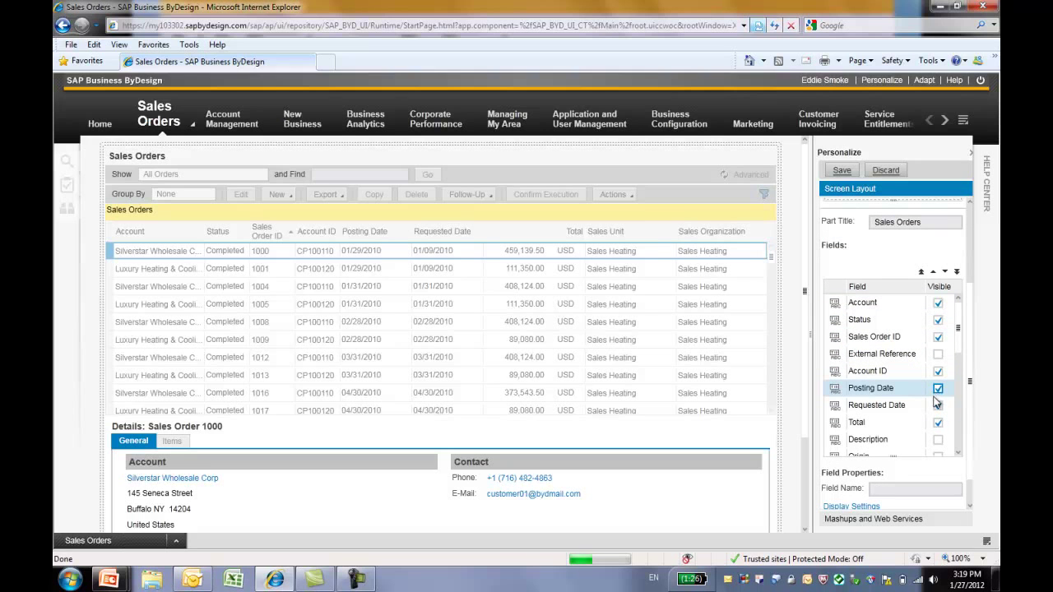
left_click(938, 423)
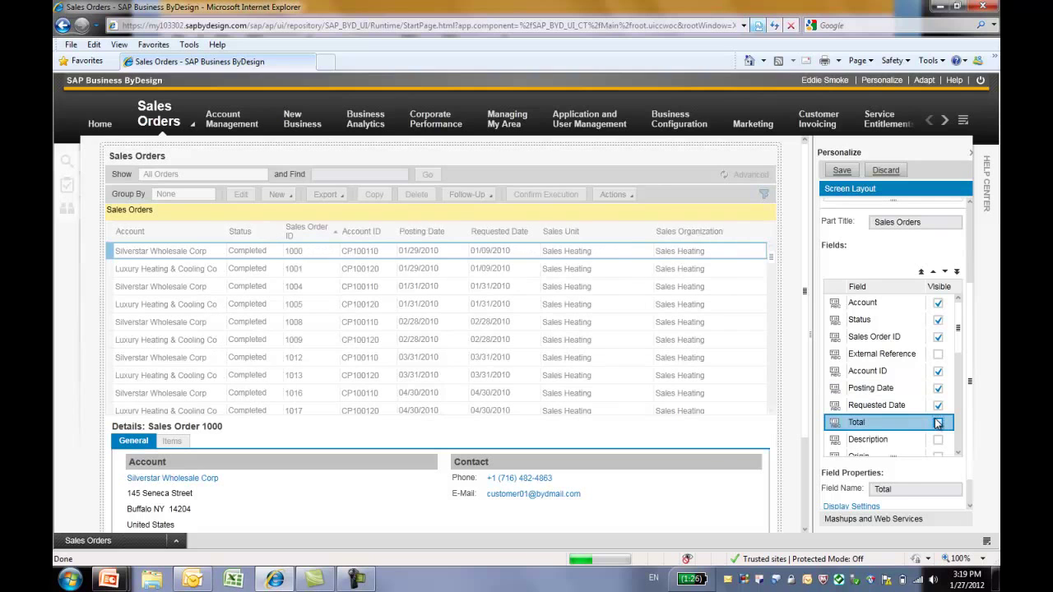
left_click(912, 372)
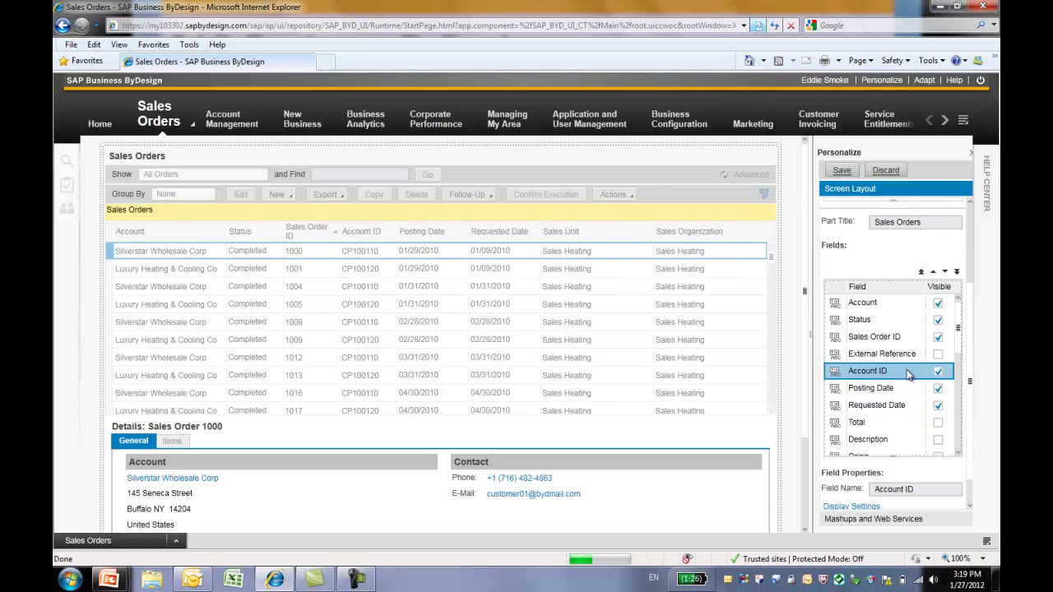
left_click(934, 274)
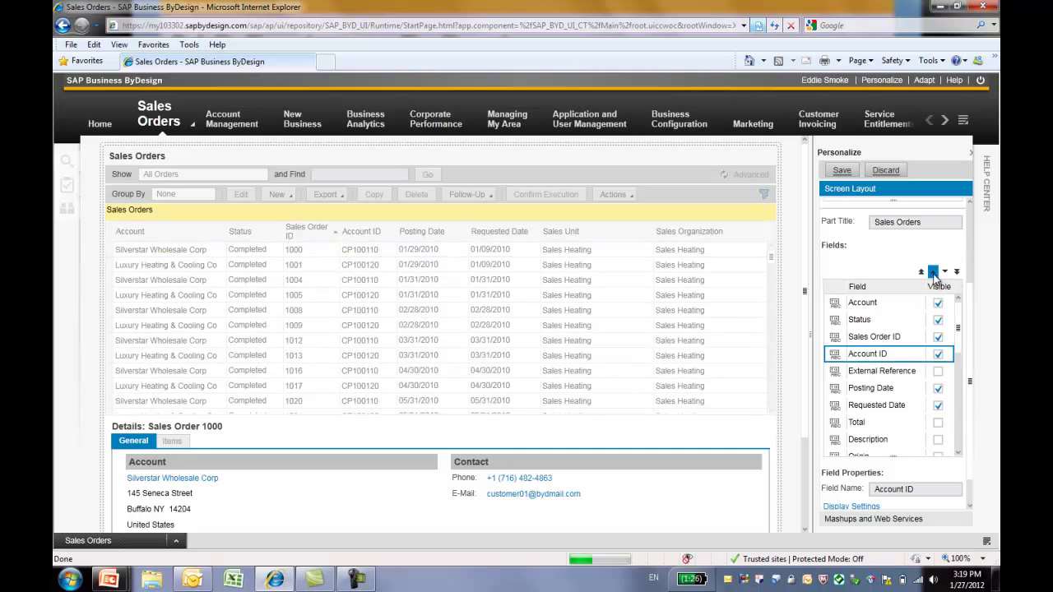
left_click(934, 274)
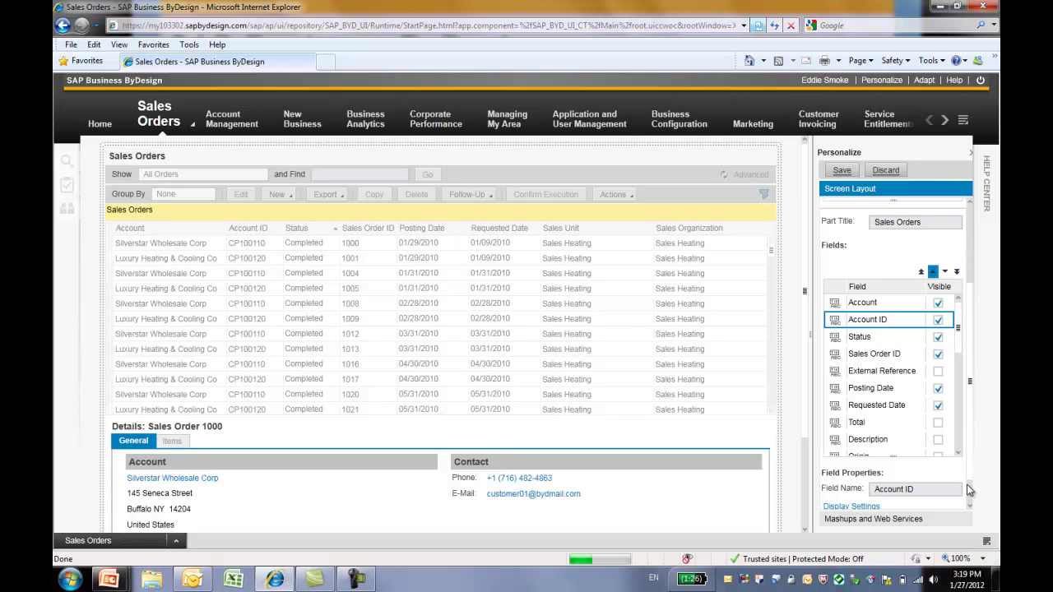
scroll(972, 492, "down", 5)
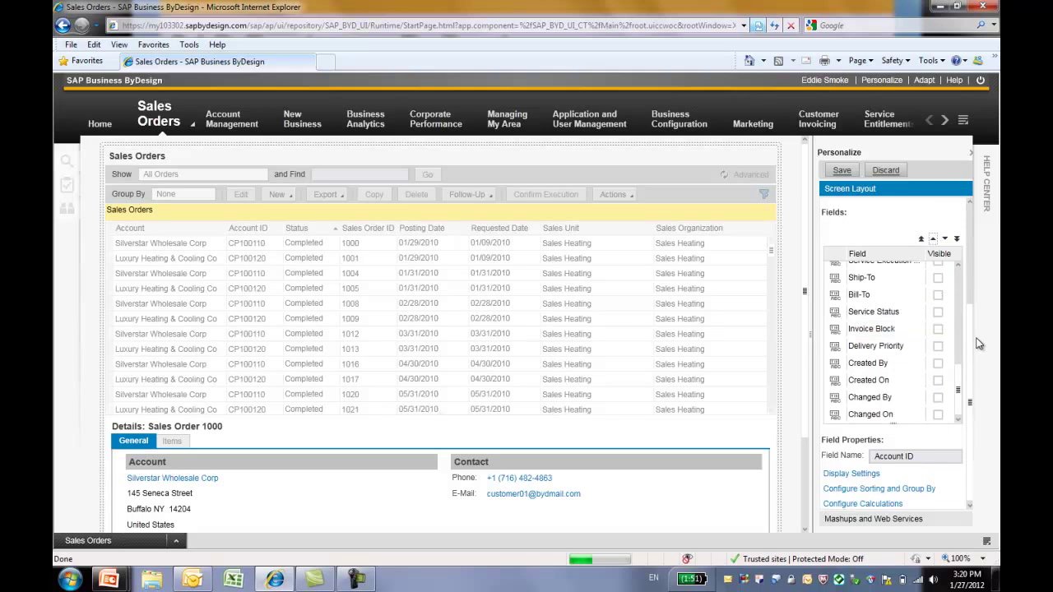
left_click(867, 477)
key("Escape")
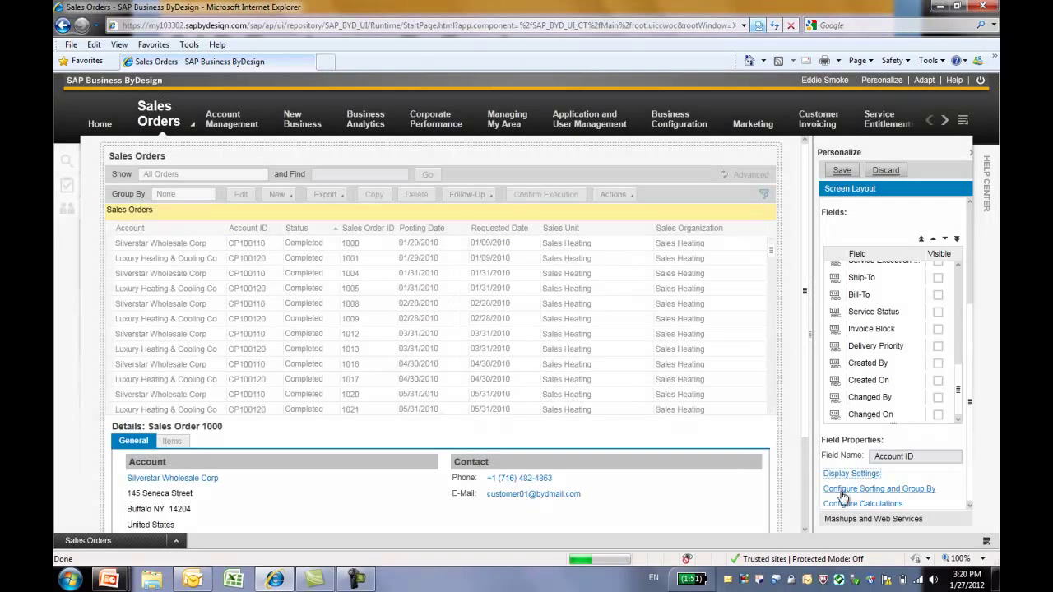
left_click(843, 492)
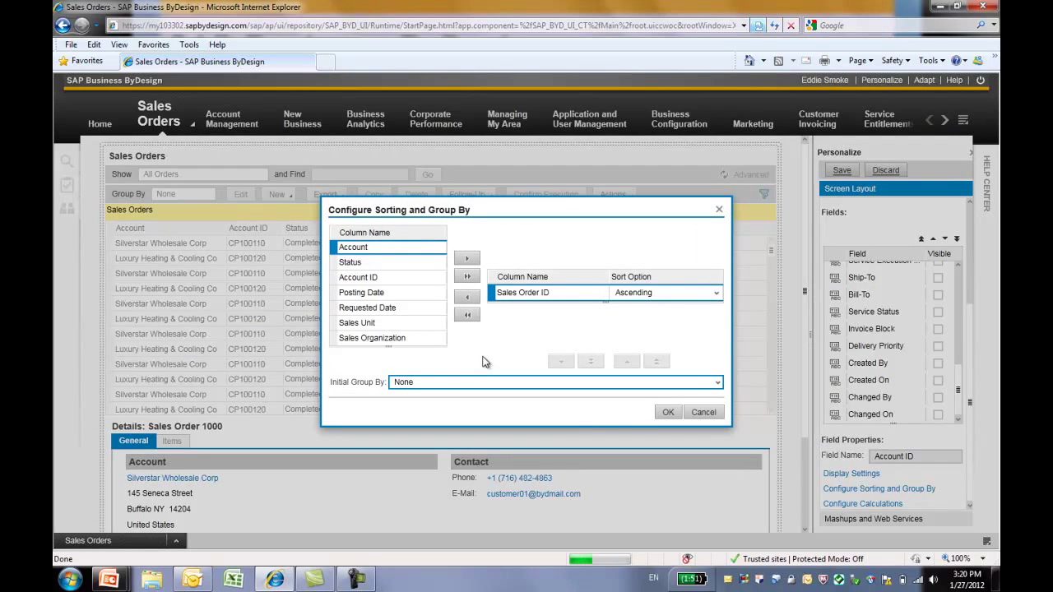
left_click(666, 413)
left_click(832, 506)
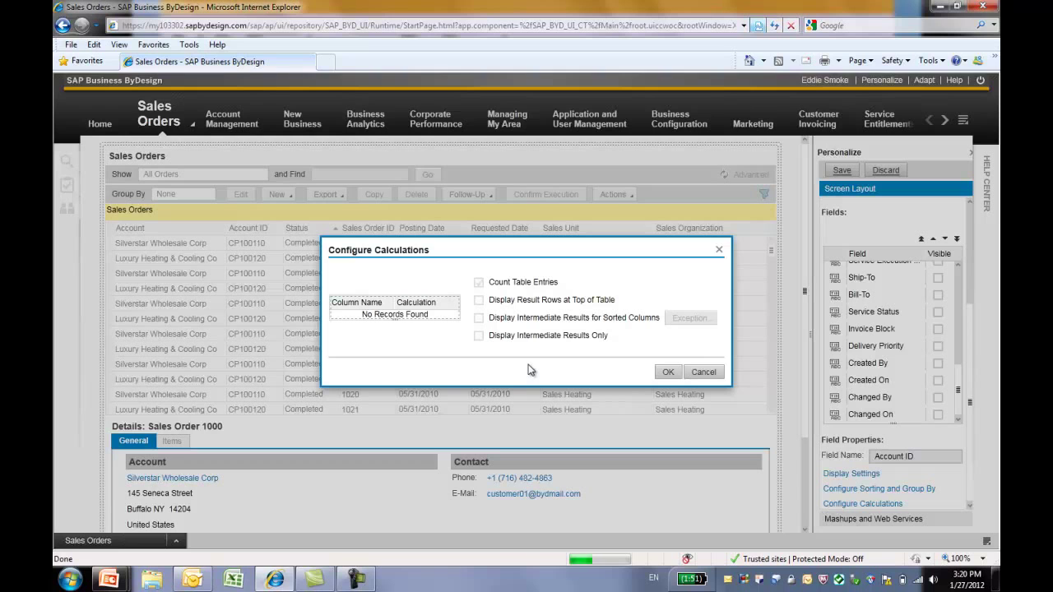
left_click(664, 374)
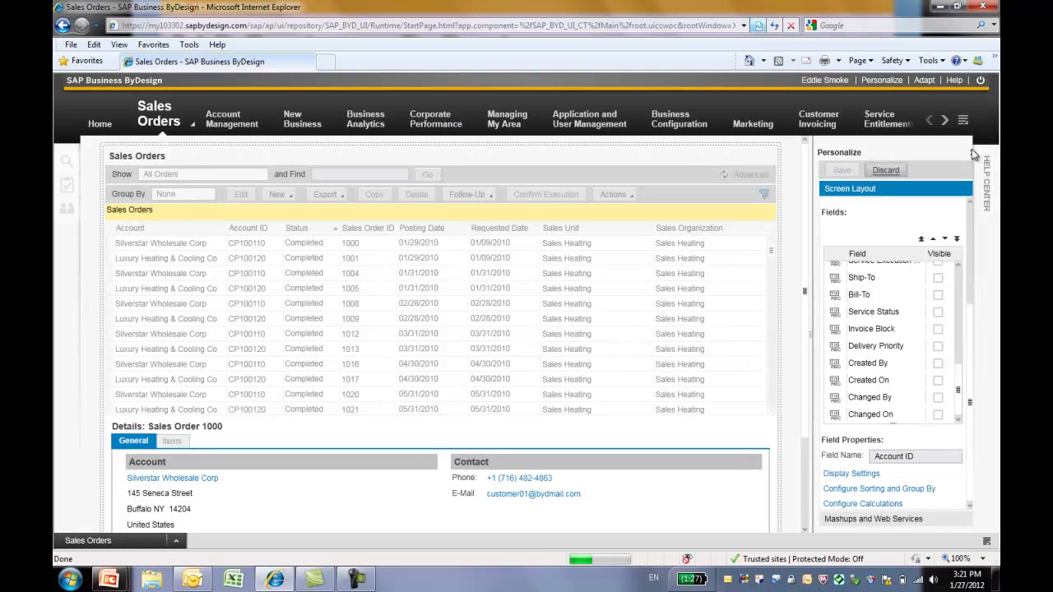
Close the Personalize side panel so Sales Orders spans the full width, then open the Personalize menu
left_click(971, 149)
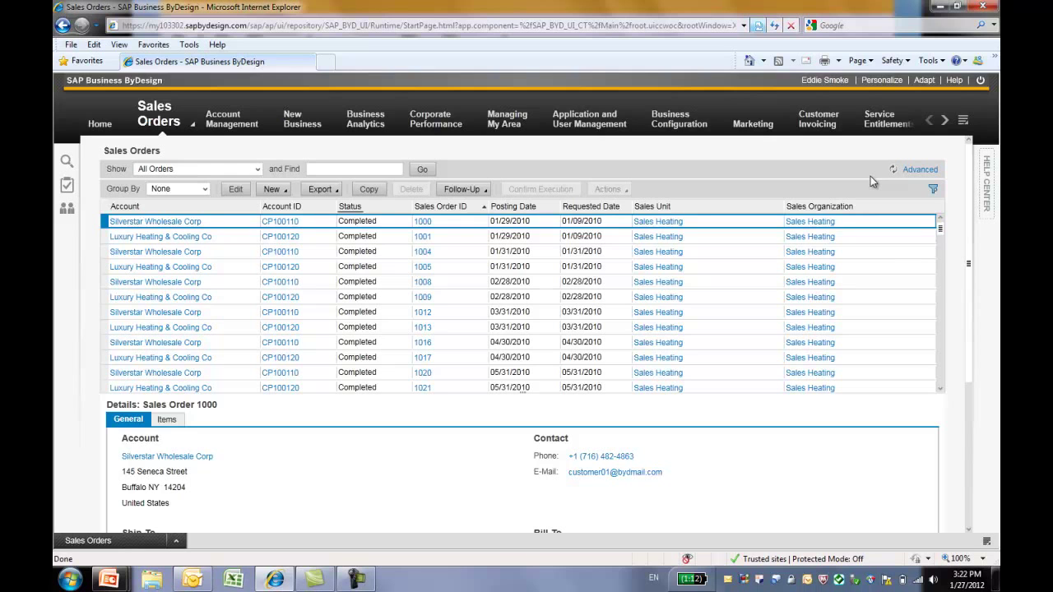
left_click(881, 80)
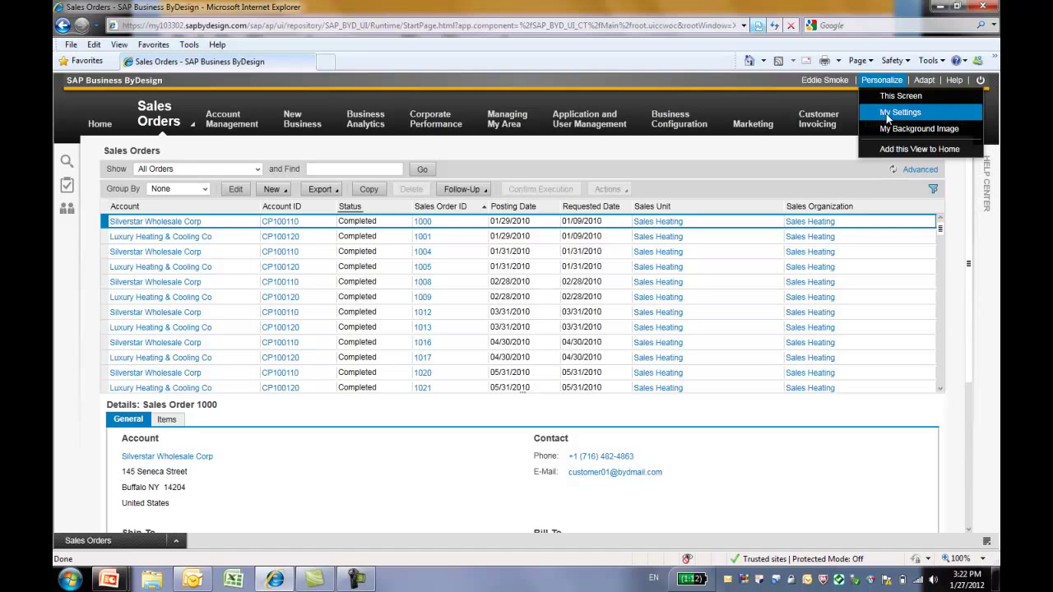
Open My Settings and review the Onscreen Help, Accessibility and Tabbed Navigation tabs
left_click(888, 114)
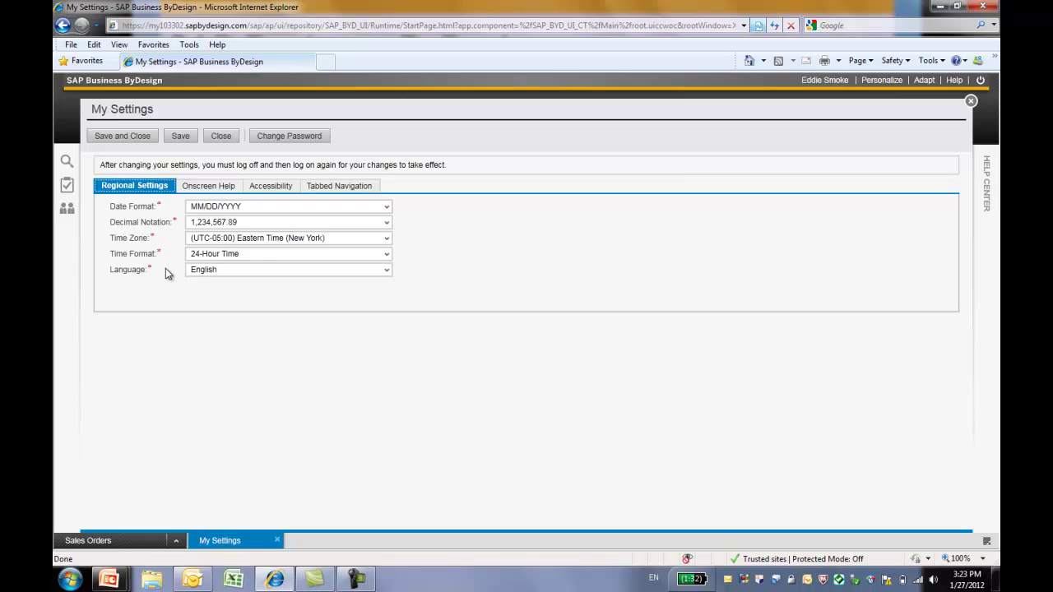
left_click(231, 188)
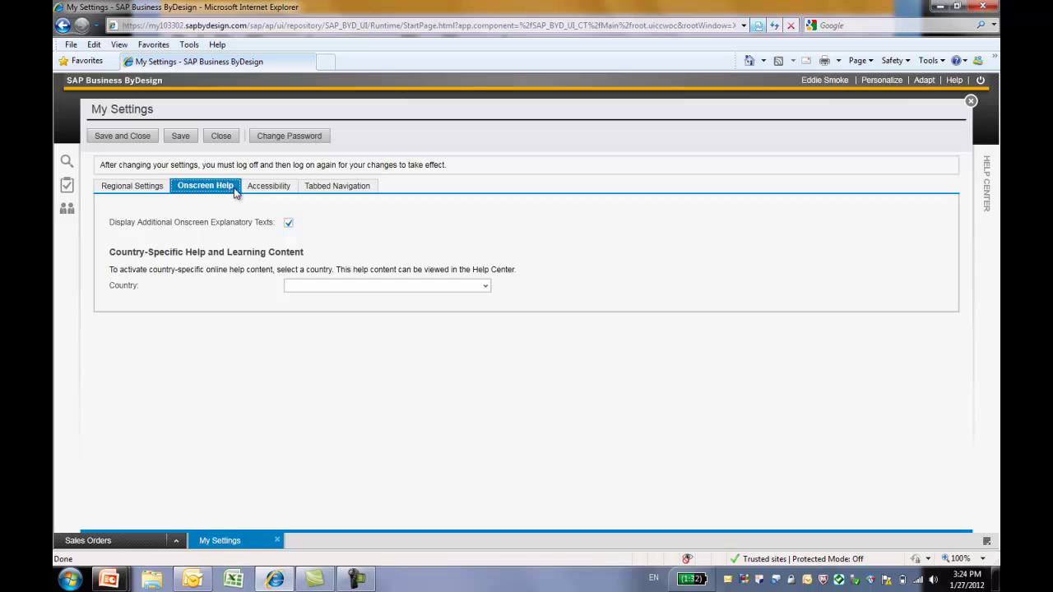
left_click(255, 189)
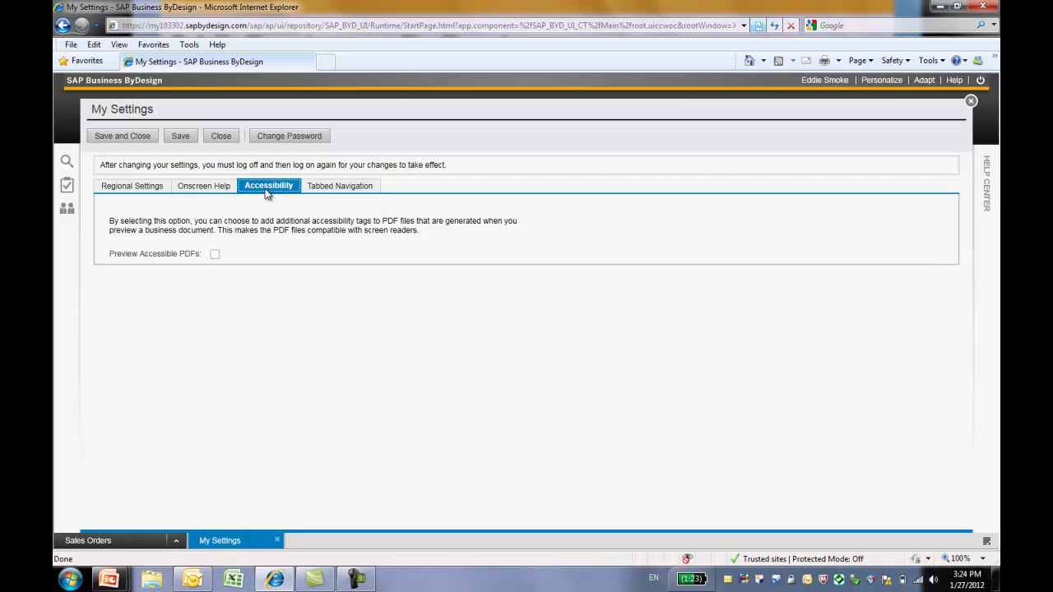
left_click(374, 189)
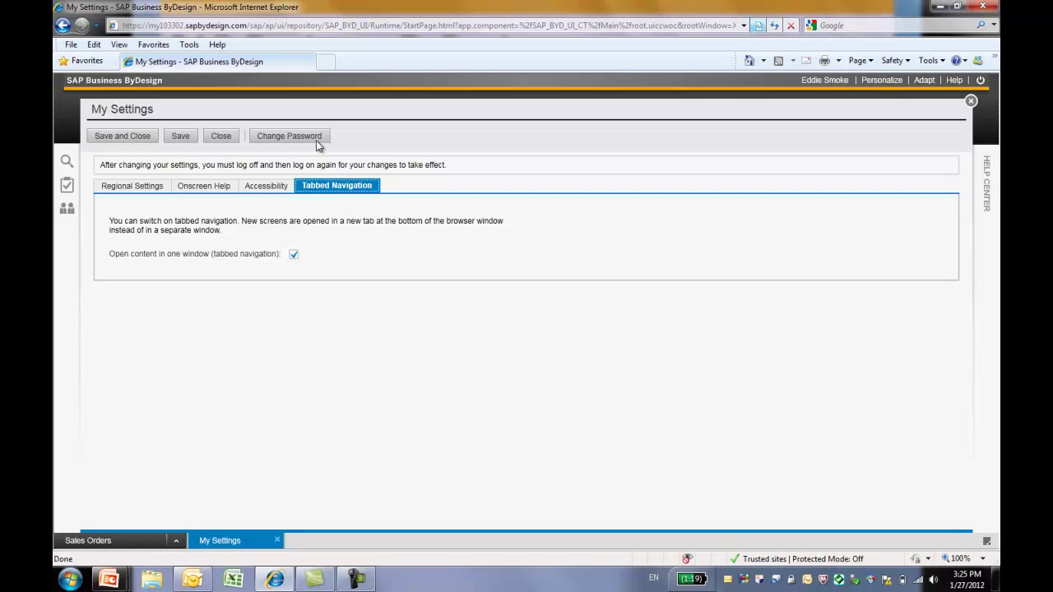
Save and close My Settings, then open My Background Image from the Personalize menu
left_click(112, 139)
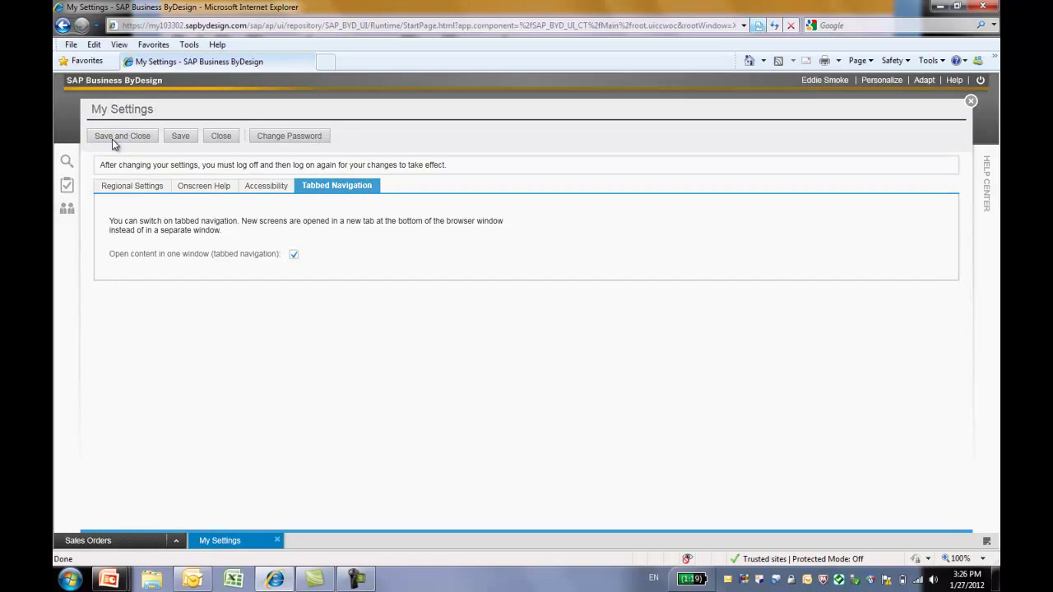
left_click(881, 79)
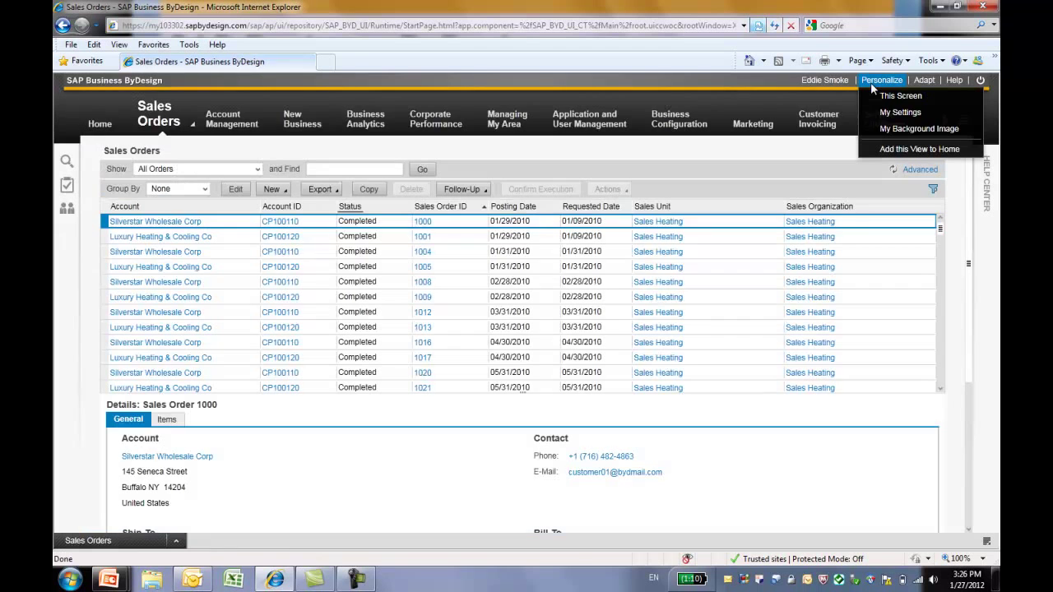
left_click(879, 142)
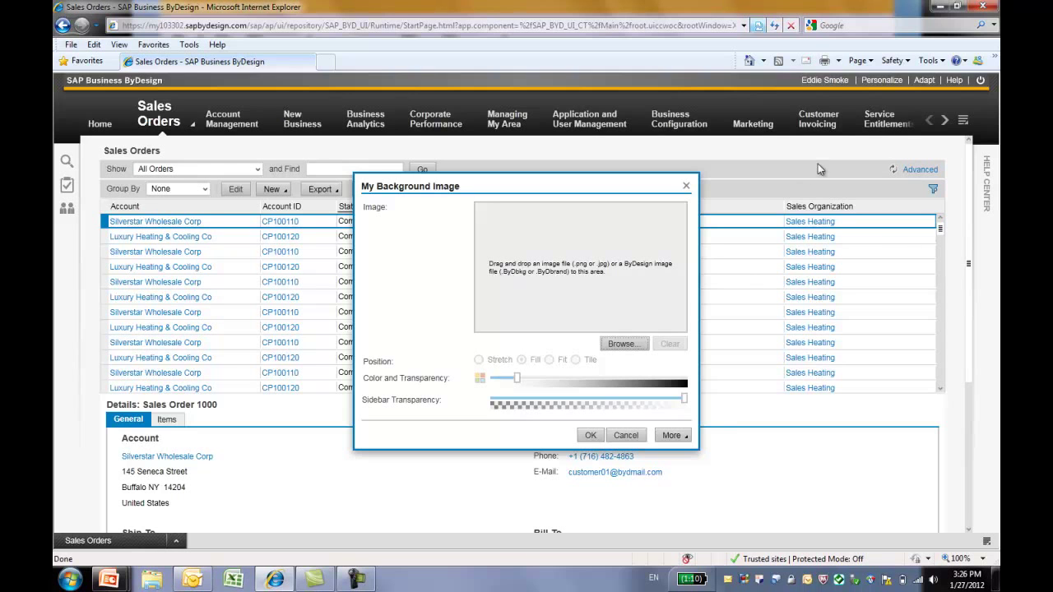
Load Tulips.jpg as the background, adjust colour transparency, make the sidebar more see-through, and apply
left_click(632, 348)
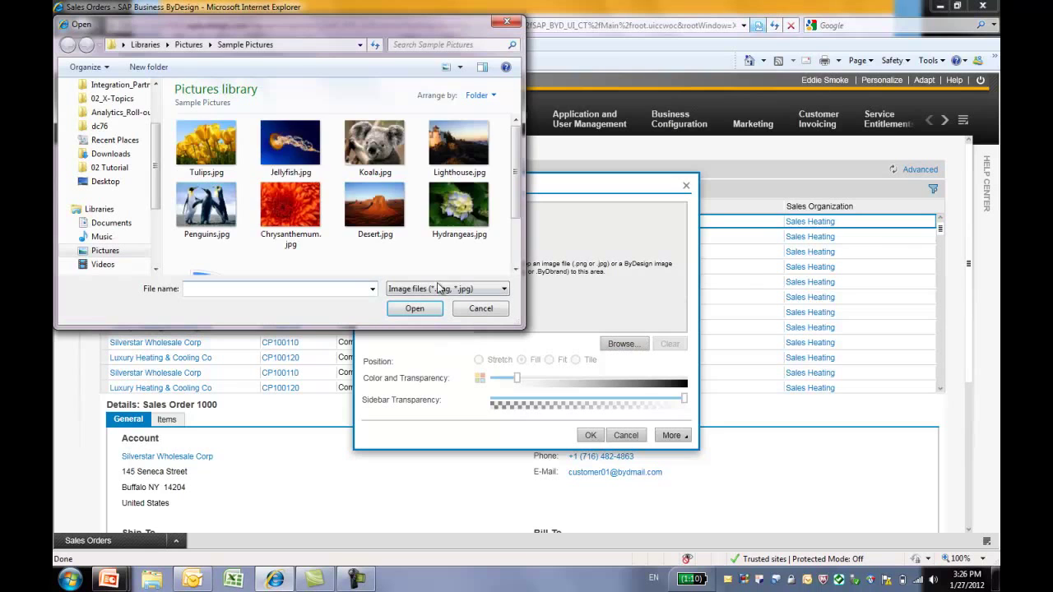
left_click(229, 167)
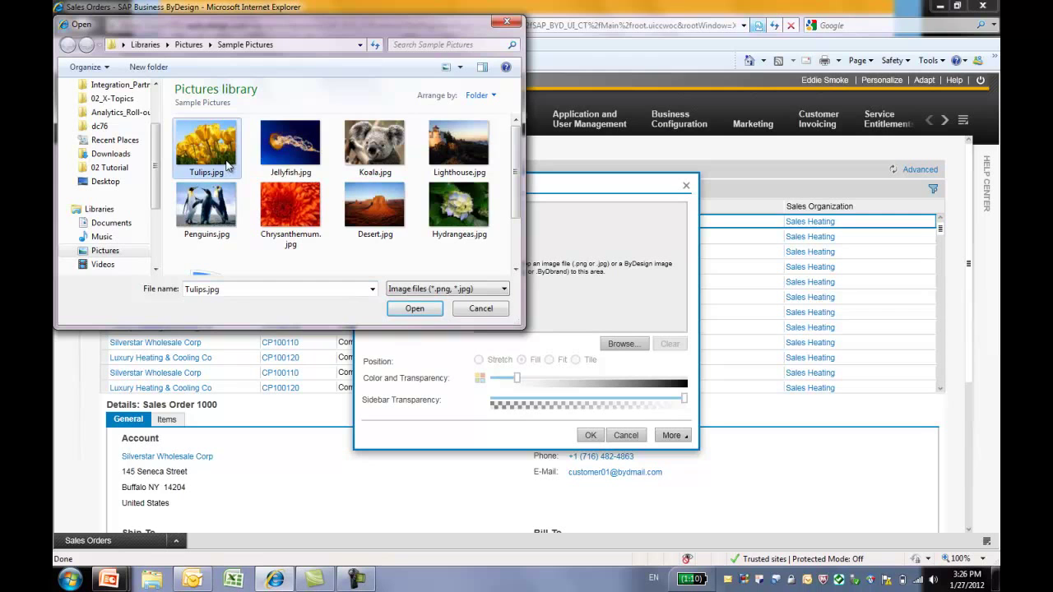
left_click(416, 310)
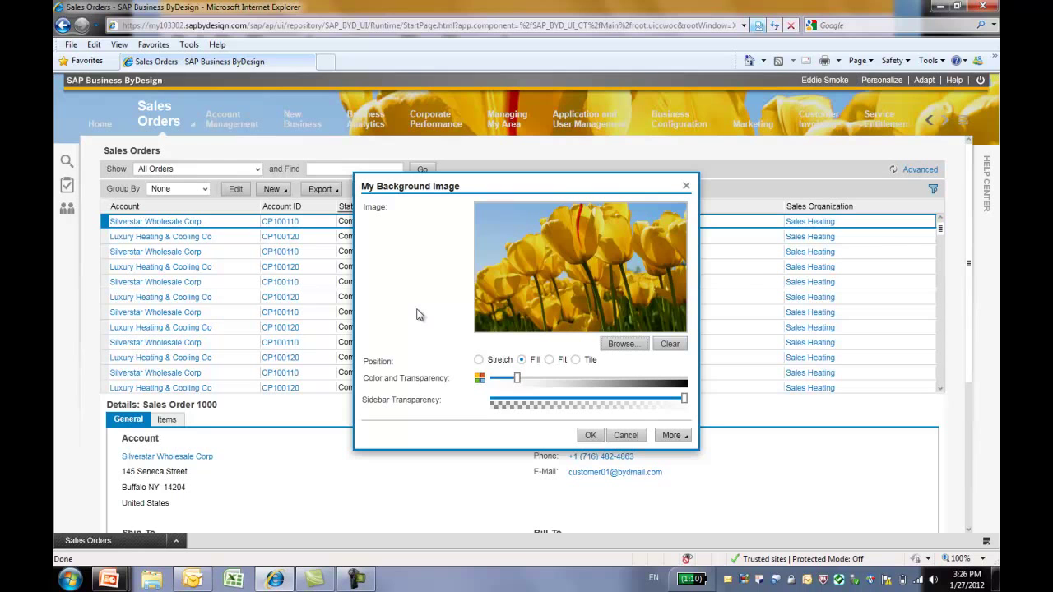
left_click_drag(514, 377, 503, 378)
left_click_drag(683, 398, 544, 399)
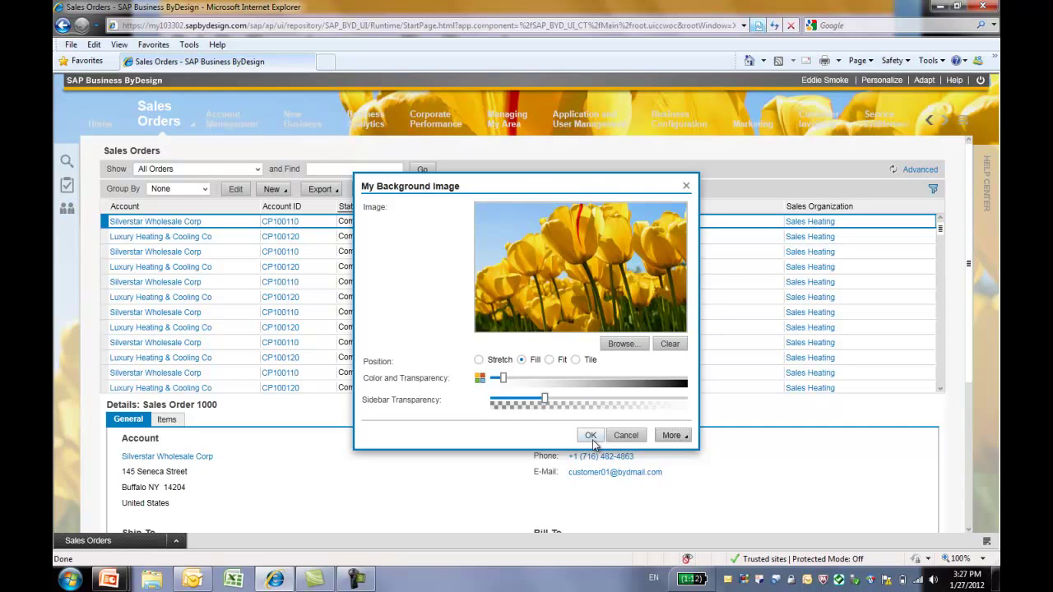
left_click(593, 437)
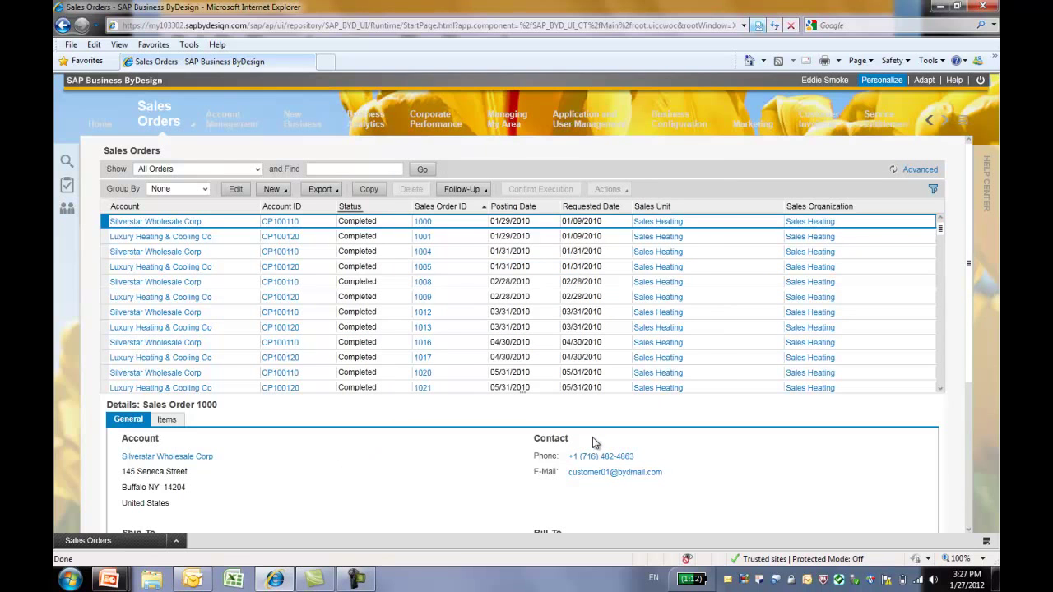